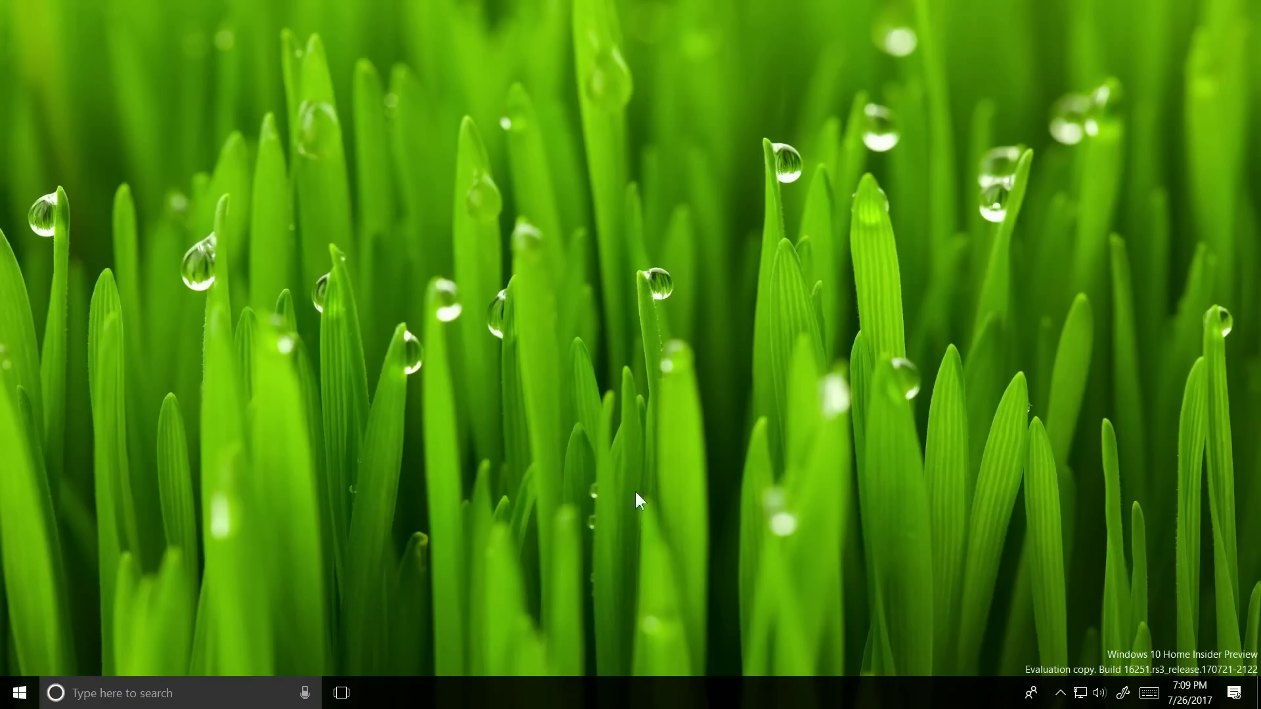
Open Start search from the taskbar.
{"action": "left_click", "coordinate": [18, 693]}
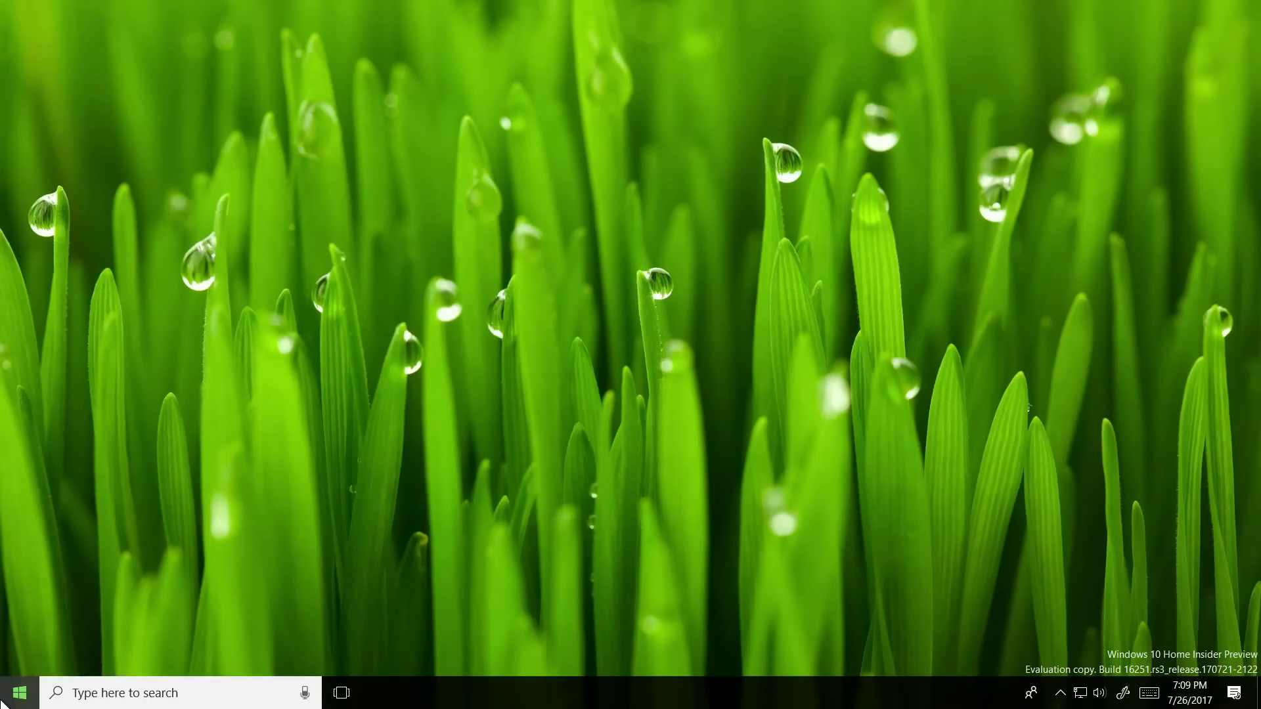
Run winver to confirm Version 1703, OS Build 16251, then close About Windows.
{"action": "type", "text": "winv"}
{"action": "key", "text": "Return"}
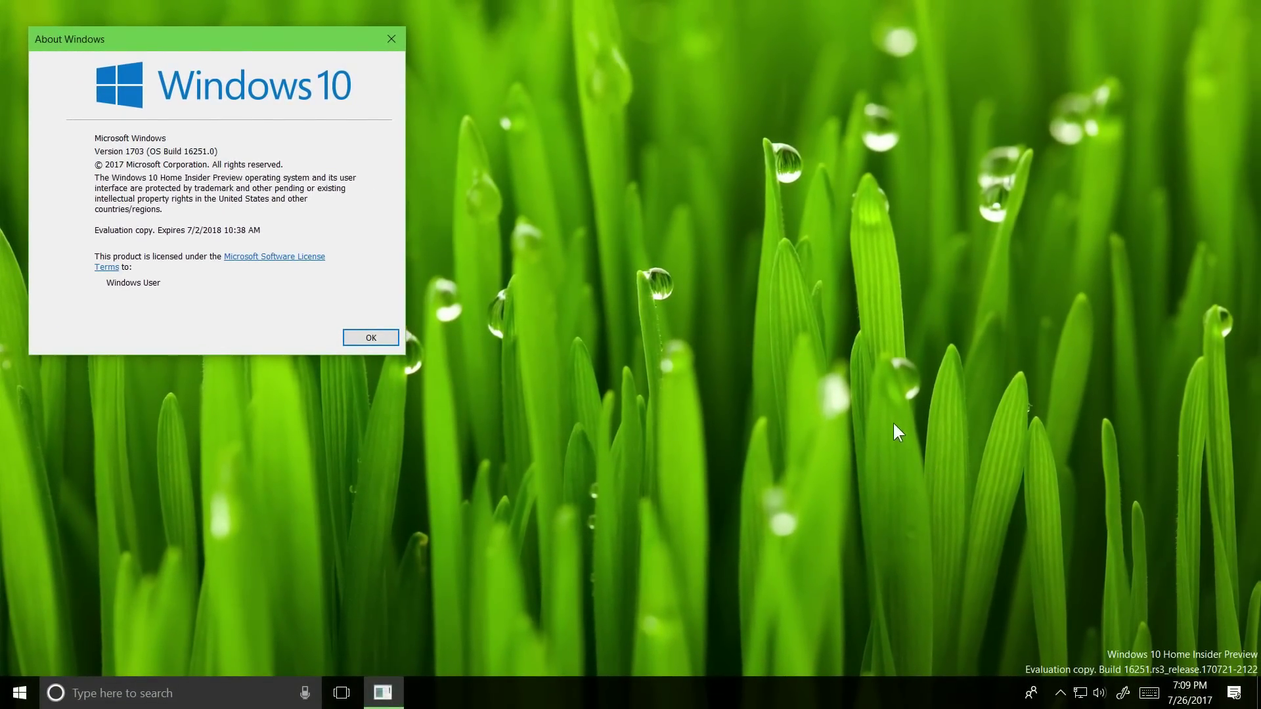
{"action": "left_click", "coordinate": [385, 38]}
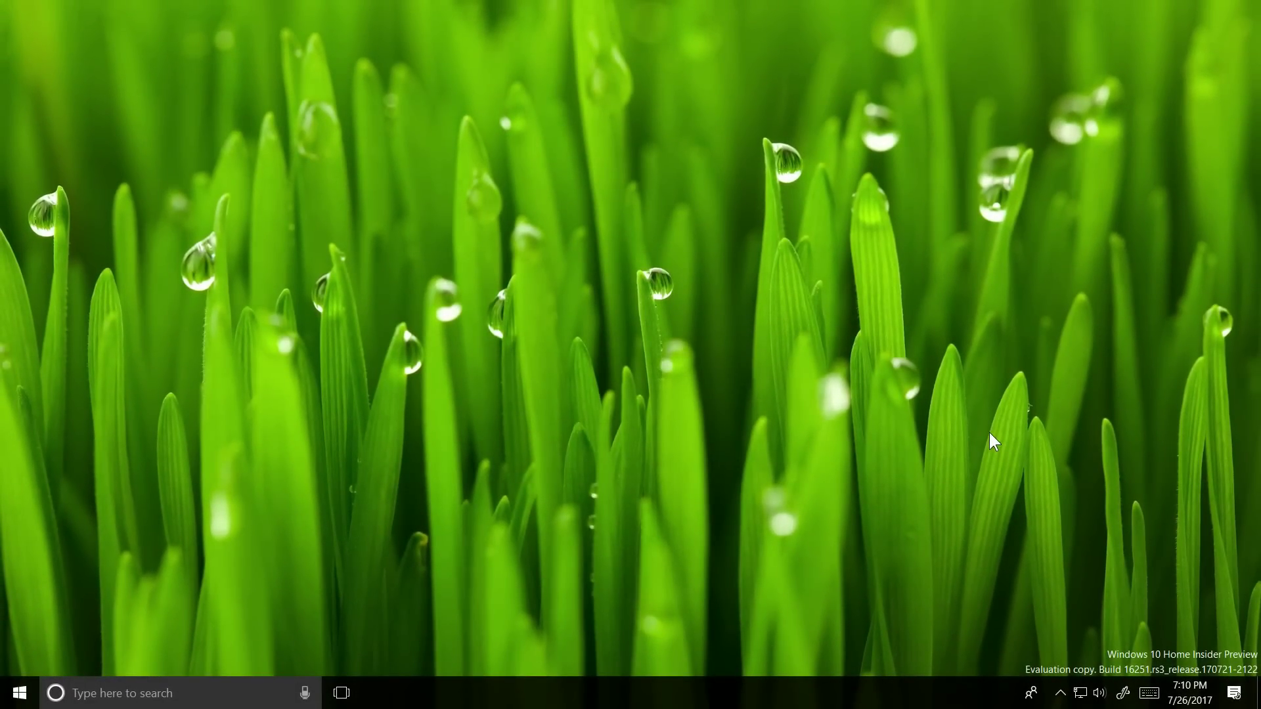
Launch Settings maximized, open the Phone page, and start adding a new phone.
{"action": "left_click", "coordinate": [20, 693]}
{"action": "left_click", "coordinate": [19, 617]}
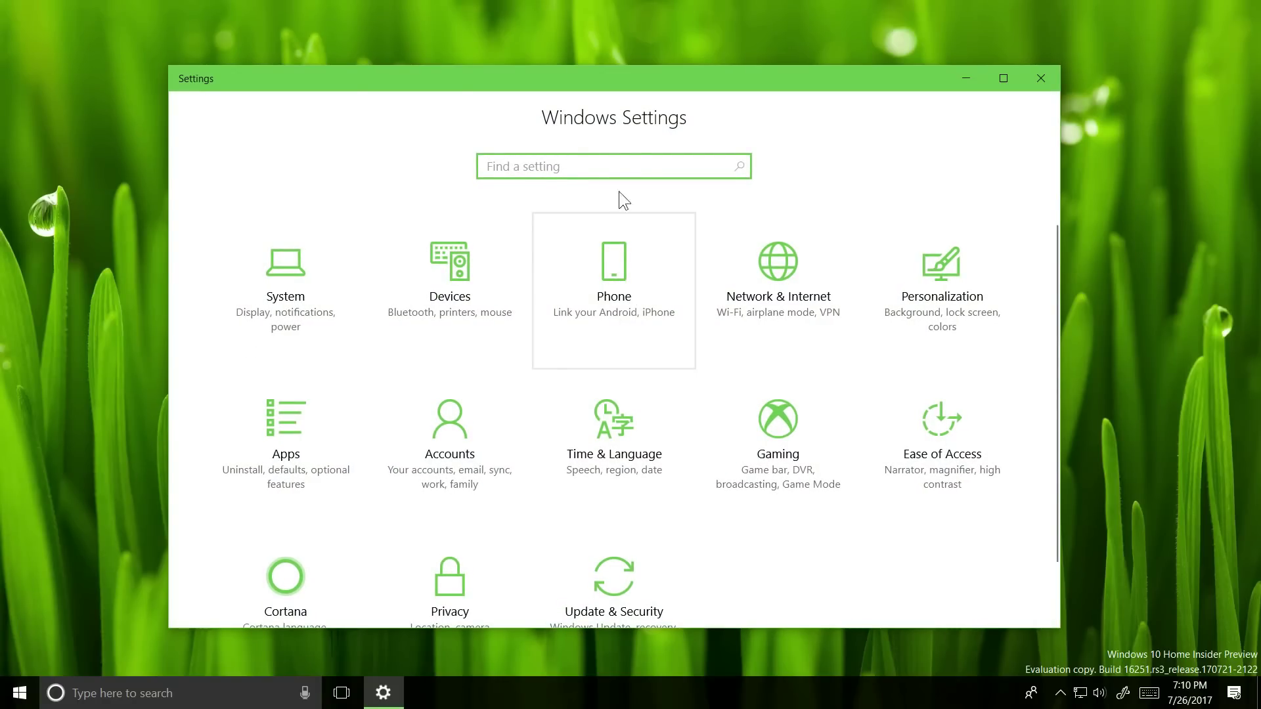
{"action": "double_click", "coordinate": [617, 79]}
{"action": "left_click", "coordinate": [642, 258]}
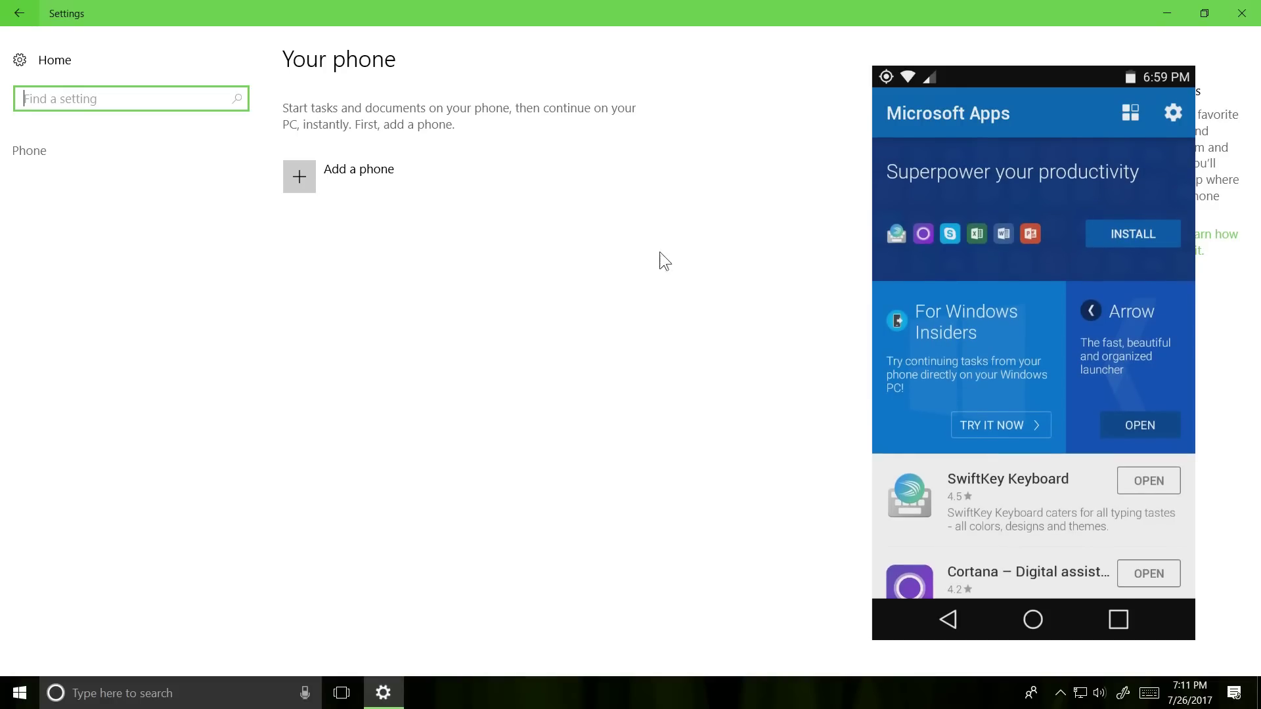
{"action": "left_click", "coordinate": [505, 190]}
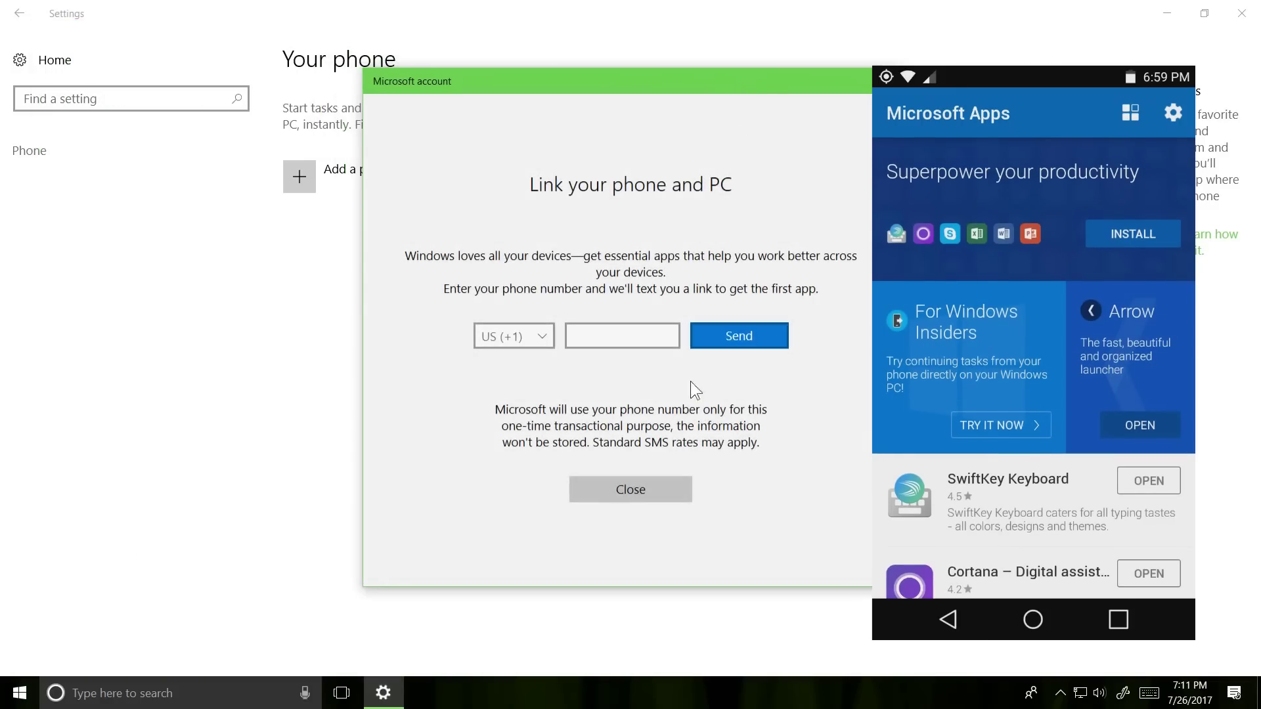
Enter the phone number using the touch keyboard's number pad, then close the linking dialog.
{"action": "left_click", "coordinate": [611, 337]}
{"action": "left_click", "coordinate": [1148, 693]}
{"action": "left_click", "coordinate": [412, 693]}
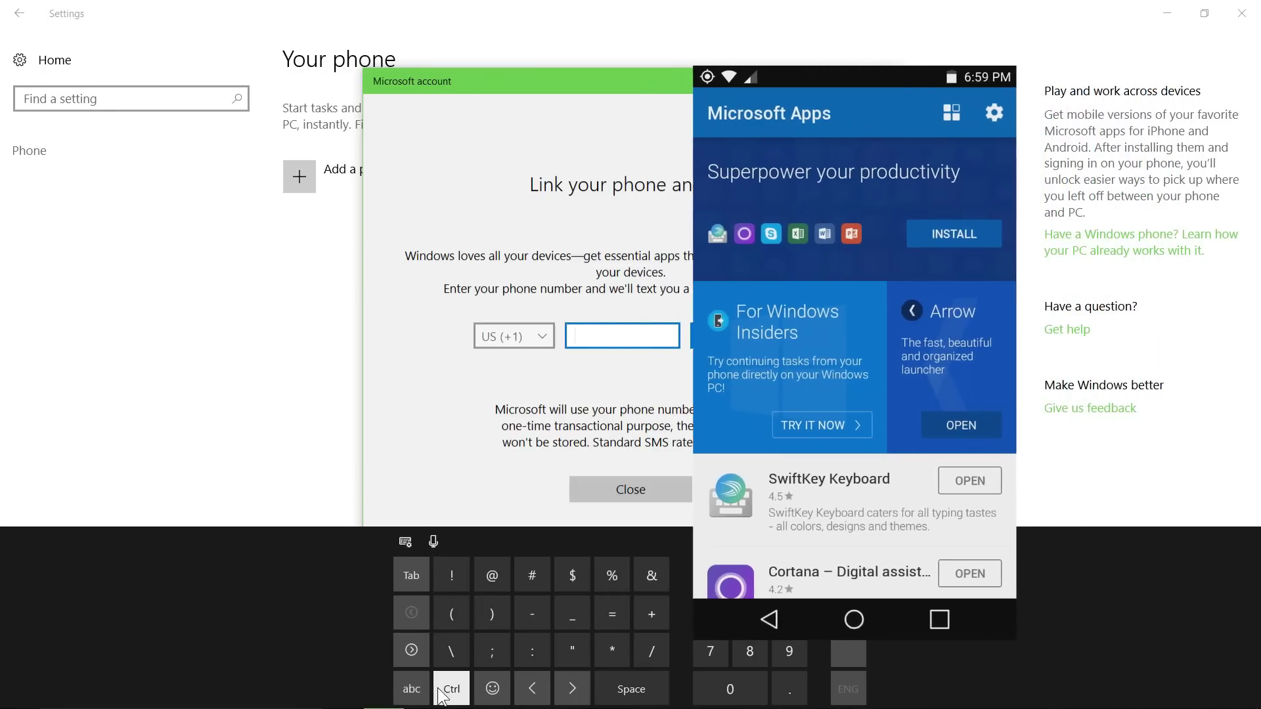
{"action": "left_click", "coordinate": [749, 652]}
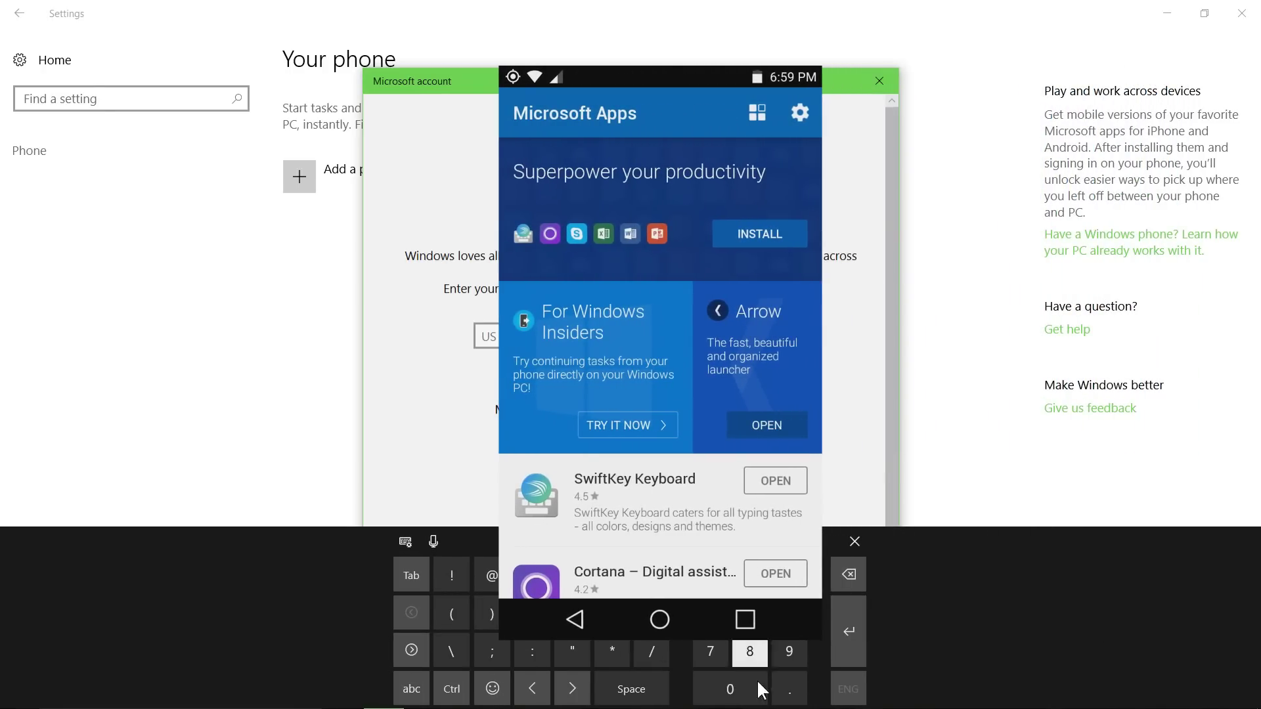
{"action": "left_click", "coordinate": [789, 652]}
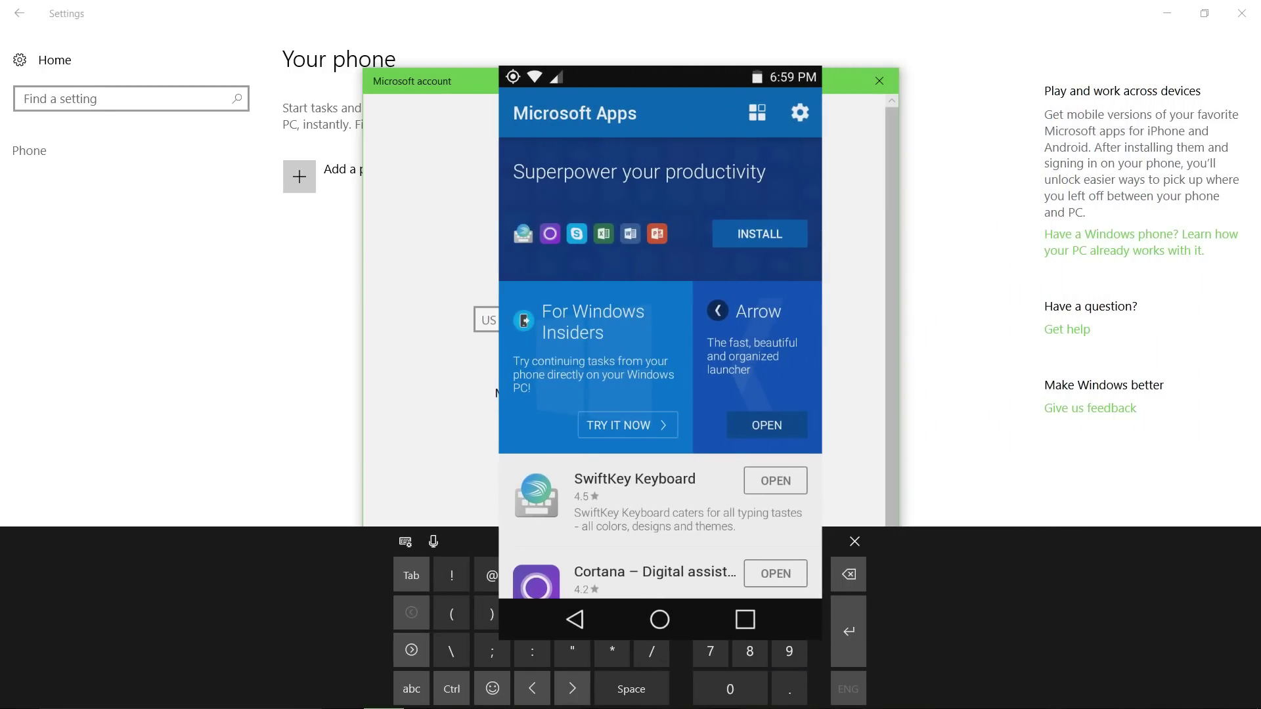
{"action": "left_click", "coordinate": [854, 541]}
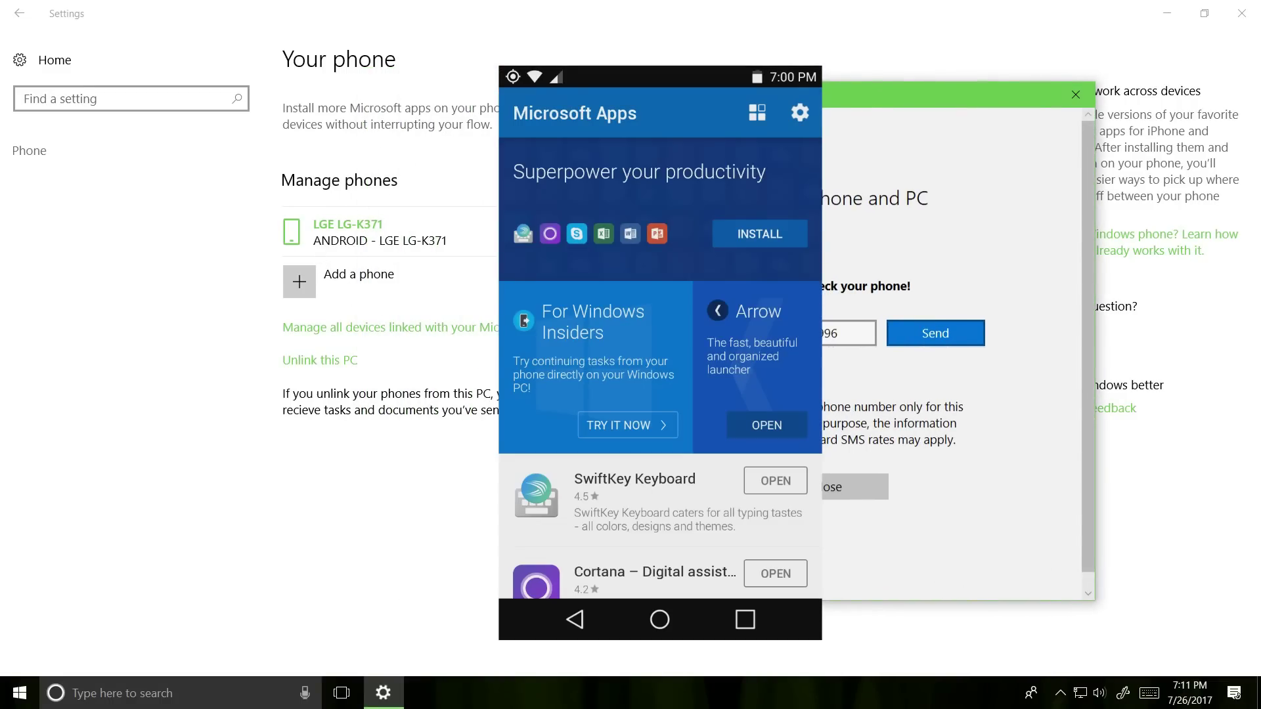
{"action": "left_click", "coordinate": [846, 493]}
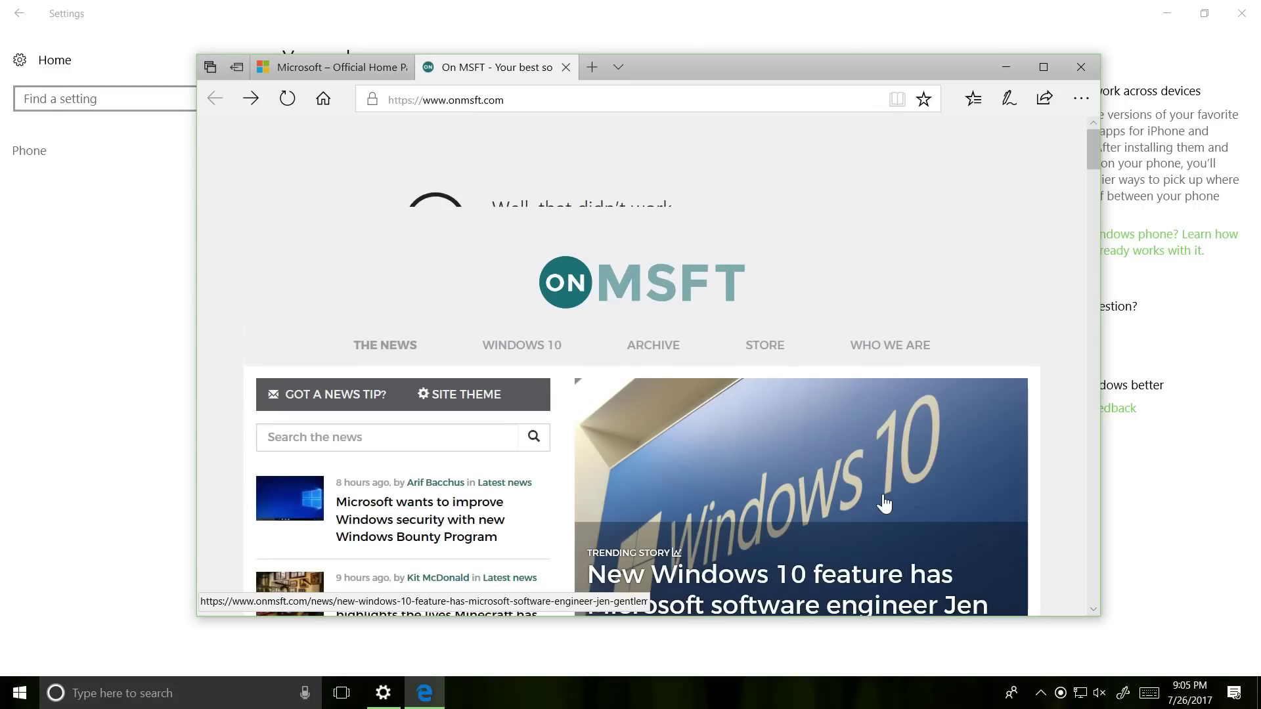
Close the OnMSFT tab and the remaining Edge tab to exit Edge.
{"action": "scroll", "coordinate": [641, 368], "scroll_direction": "down", "scroll_amount": 10}
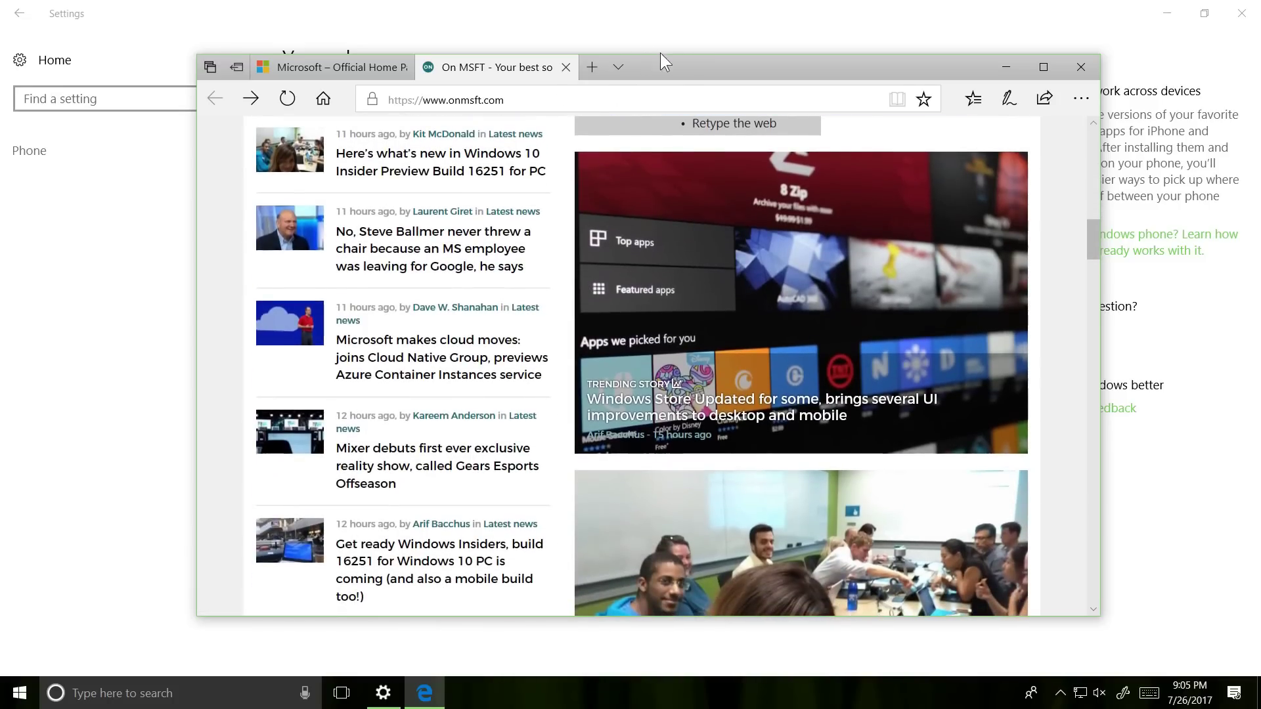
{"action": "left_click_drag", "start_coordinate": [660, 53], "coordinate": [716, 47]}
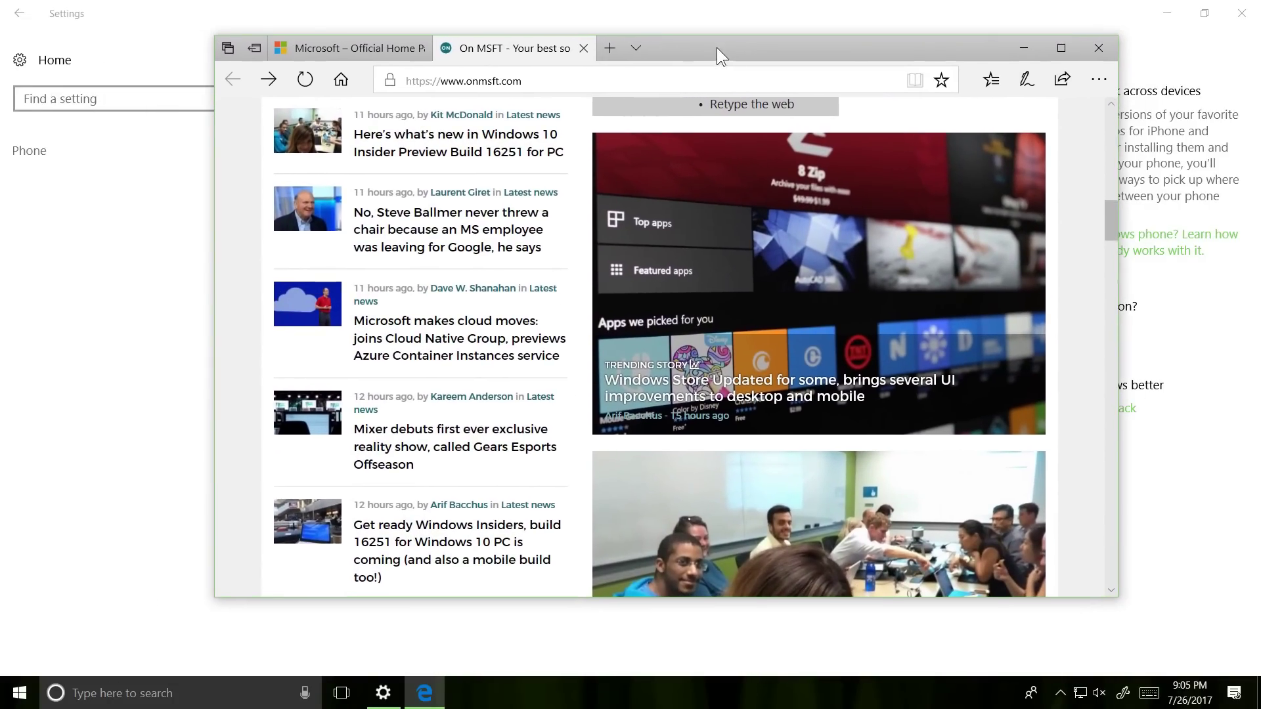
{"action": "left_click", "coordinate": [583, 48]}
{"action": "left_click", "coordinate": [424, 48]}
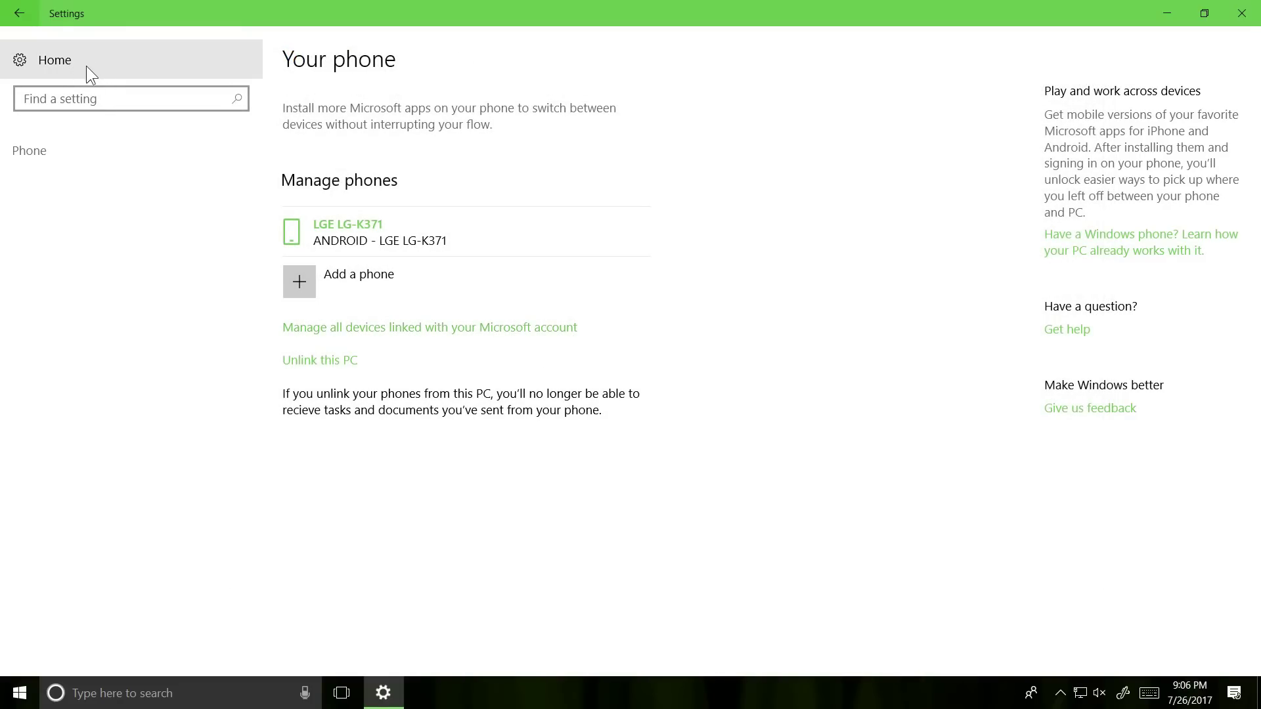
Re-maximize Settings and return to the Your phone page listing LGE LG-K371.
{"action": "left_click_drag", "start_coordinate": [591, 13], "coordinate": [539, 2]}
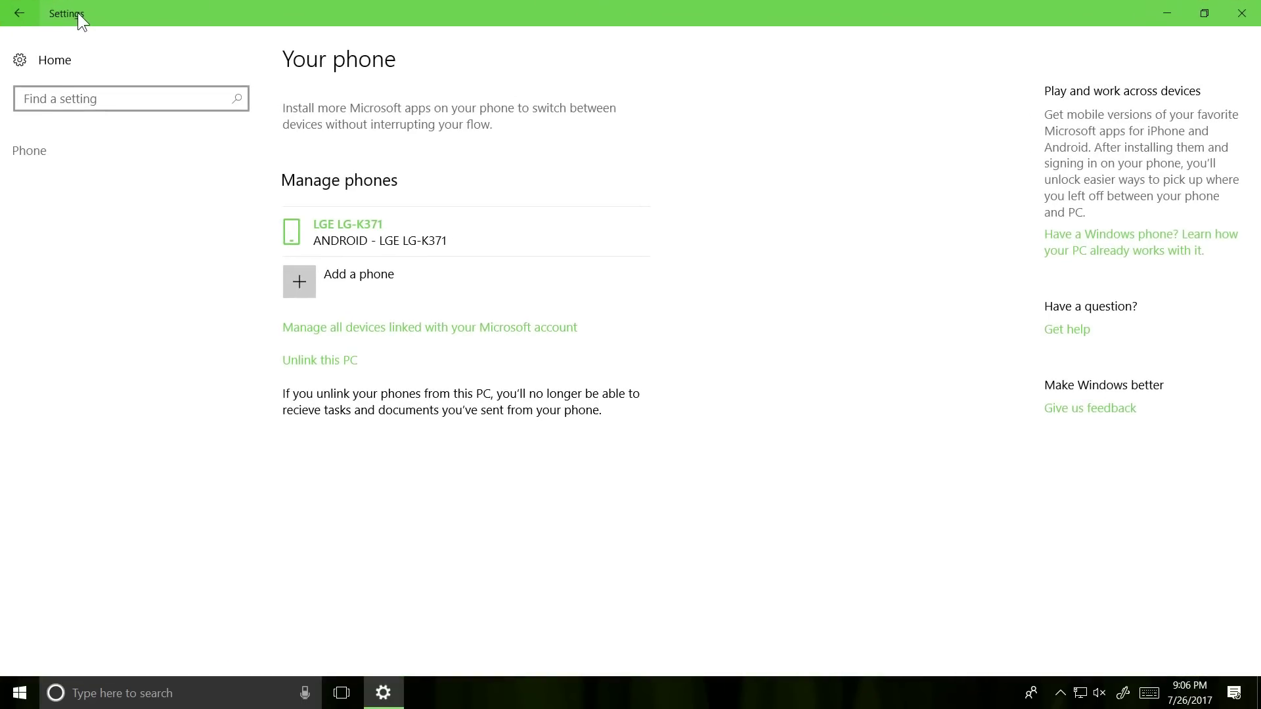
{"action": "left_click_drag", "start_coordinate": [77, 14], "coordinate": [152, 29]}
{"action": "left_click", "coordinate": [39, 62]}
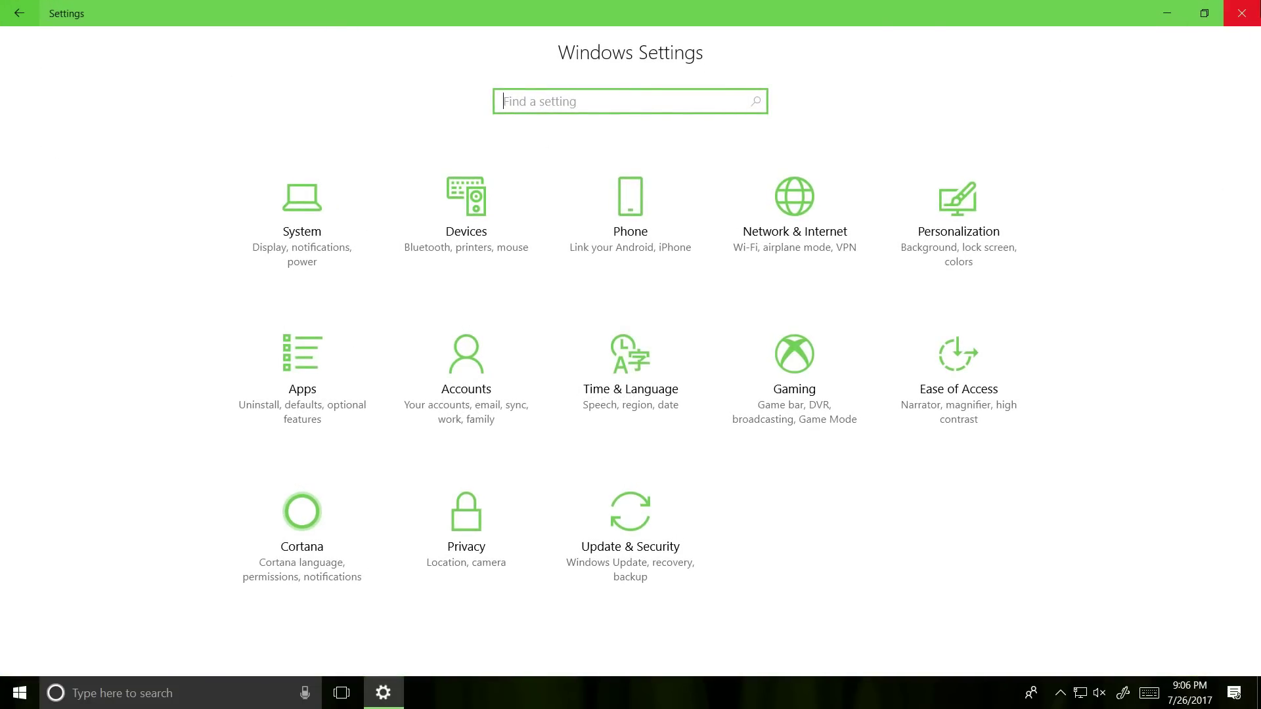
{"action": "left_click", "coordinate": [20, 693]}
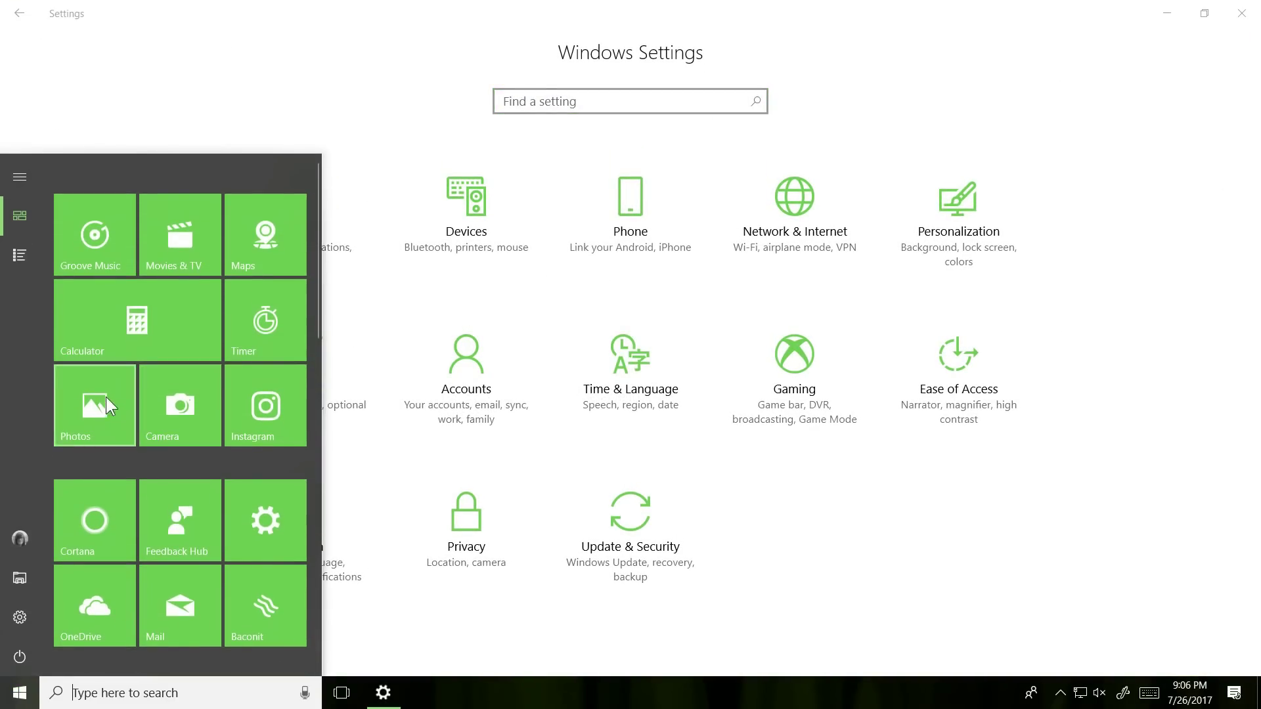
{"action": "left_click", "coordinate": [790, 29]}
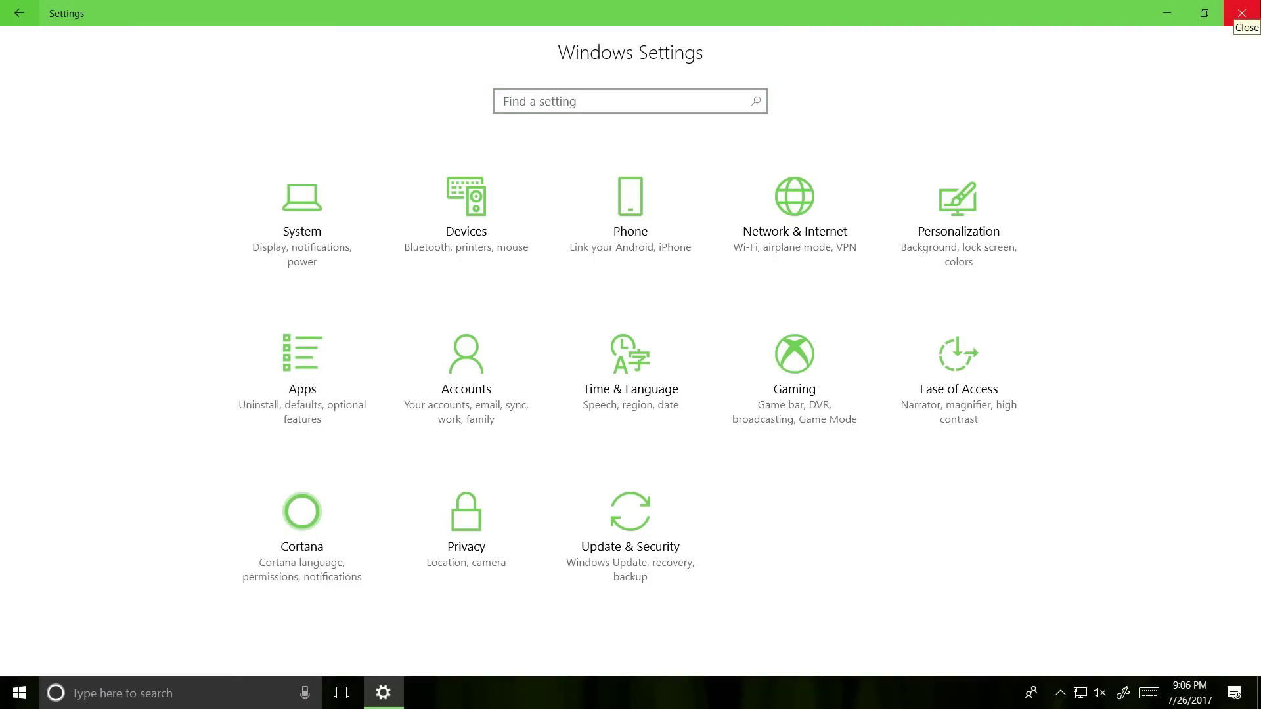
{"action": "left_click", "coordinate": [696, 283]}
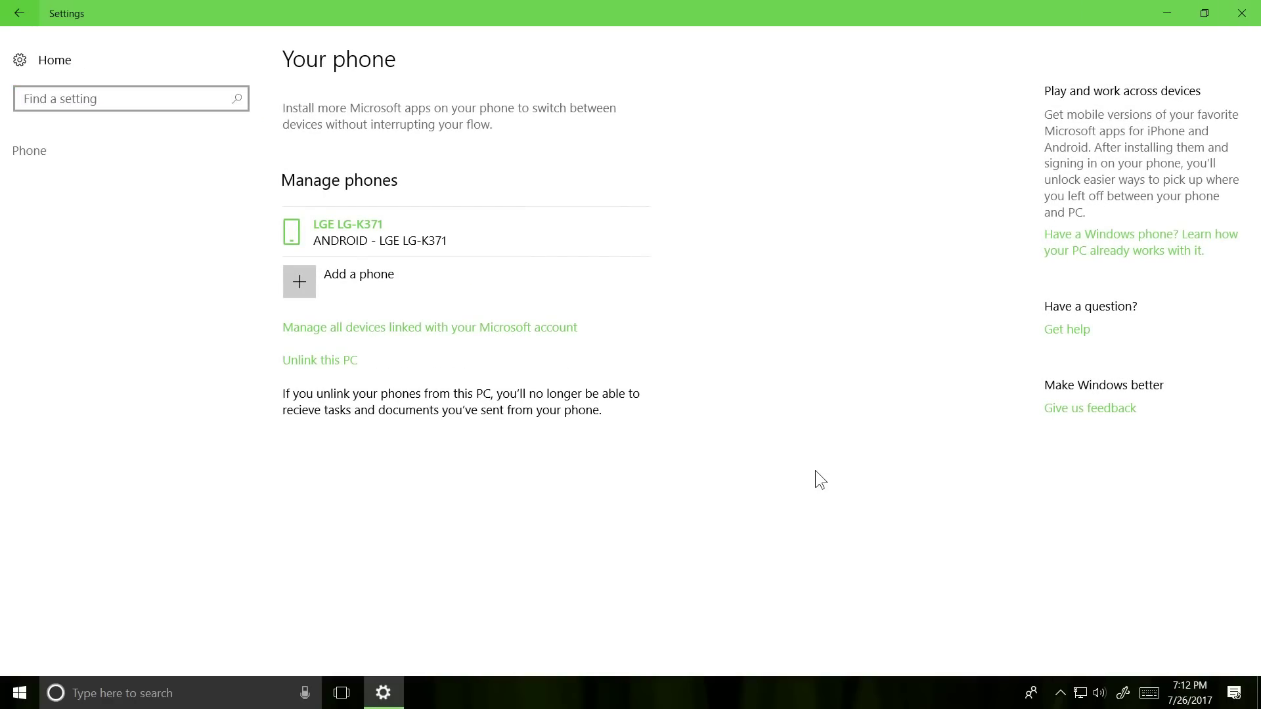
{"action": "left_click", "coordinate": [1229, 15]}
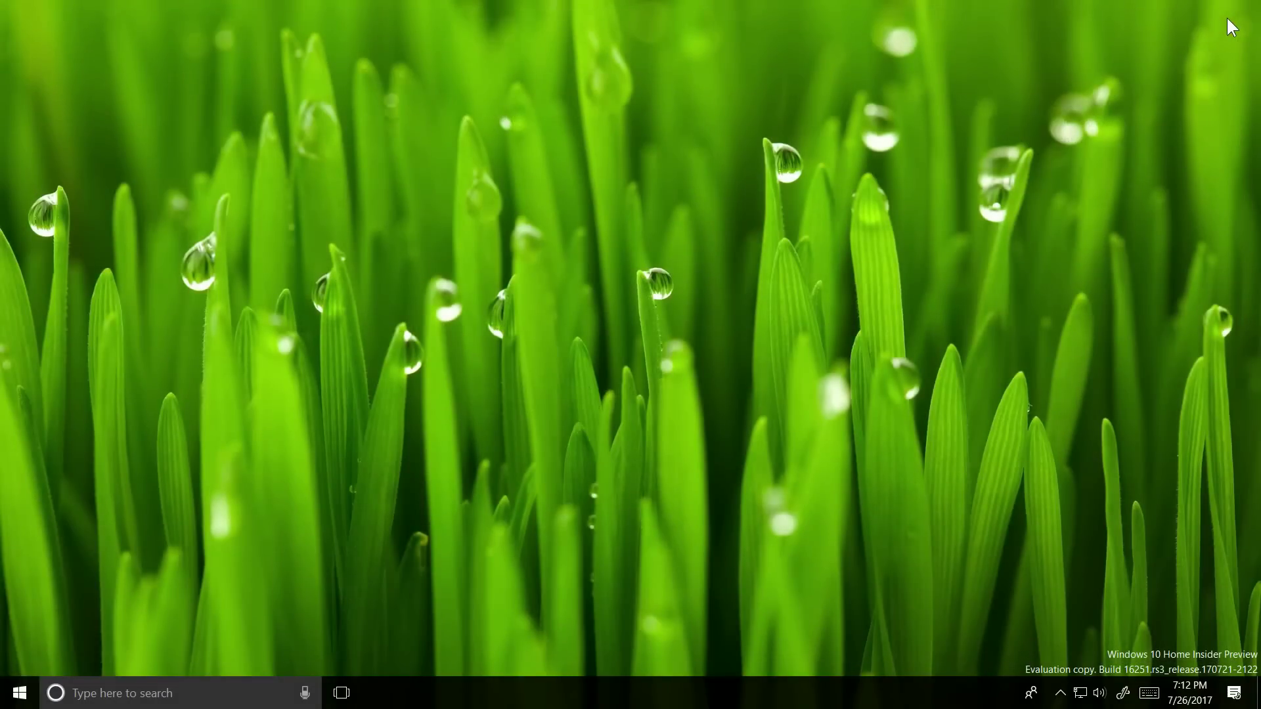
{"action": "left_click", "coordinate": [118, 700]}
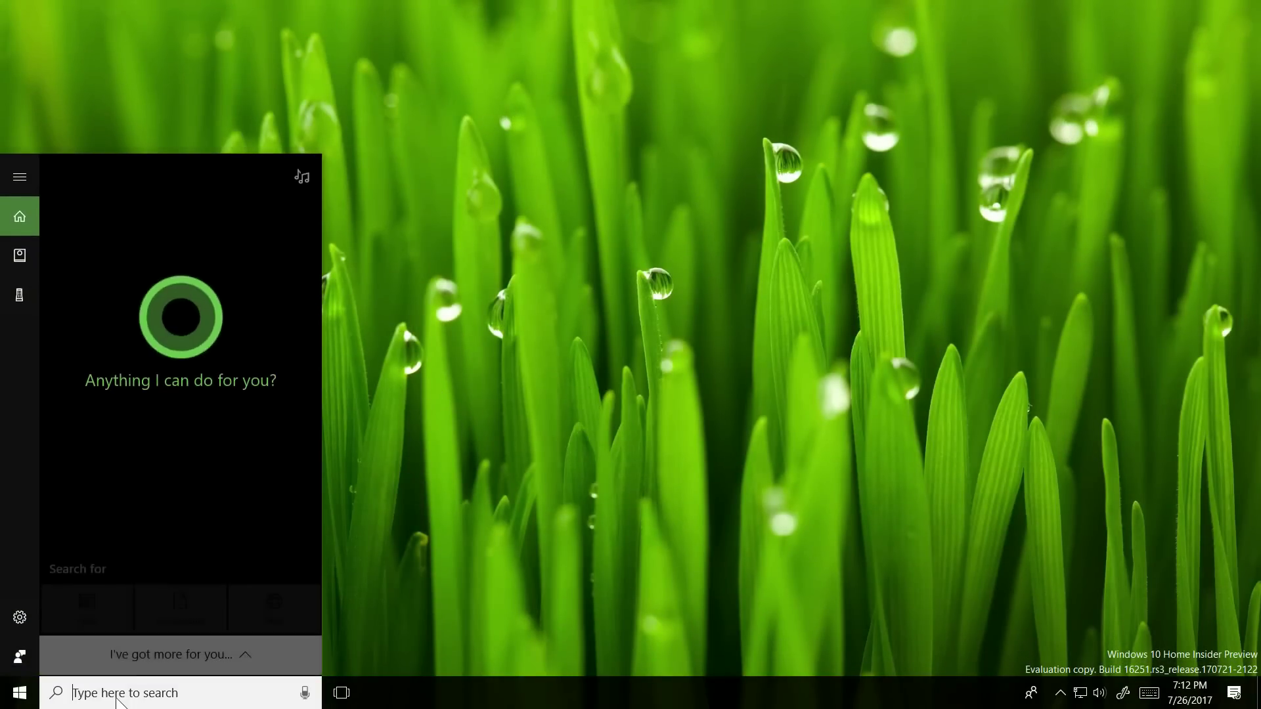
{"action": "type", "text": "Great B"}
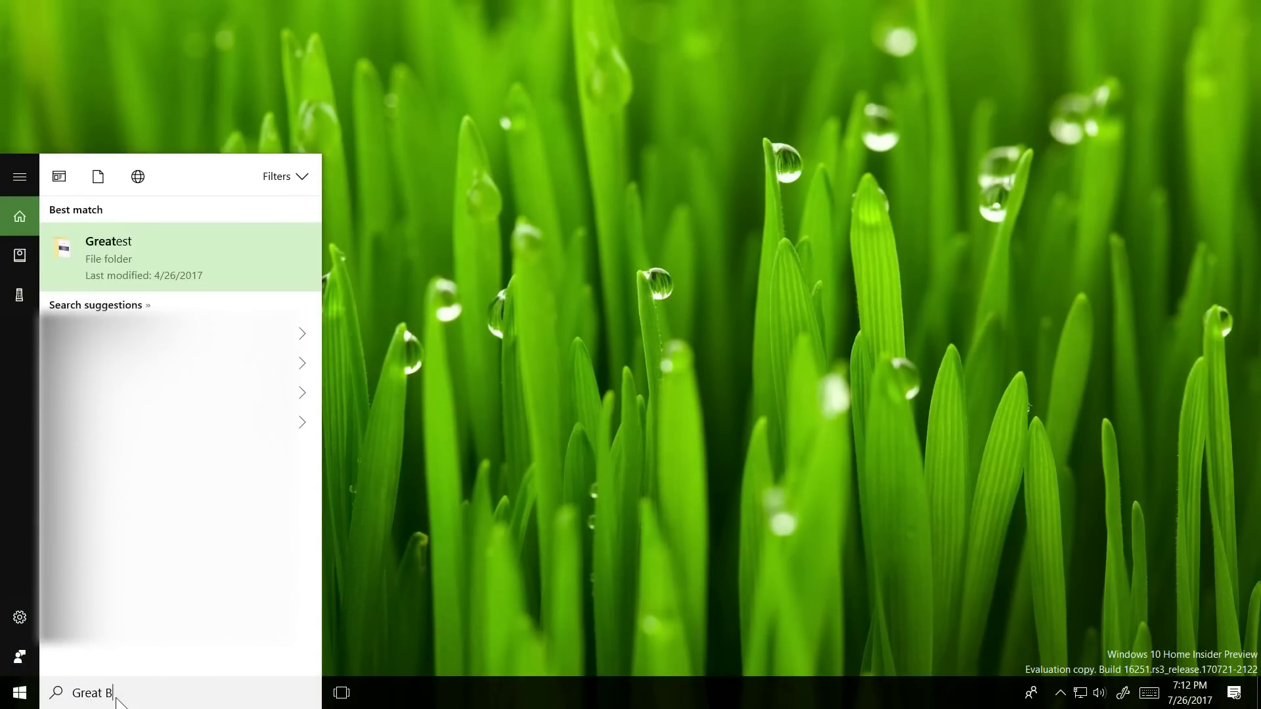
{"action": "type", "text": "ritain"}
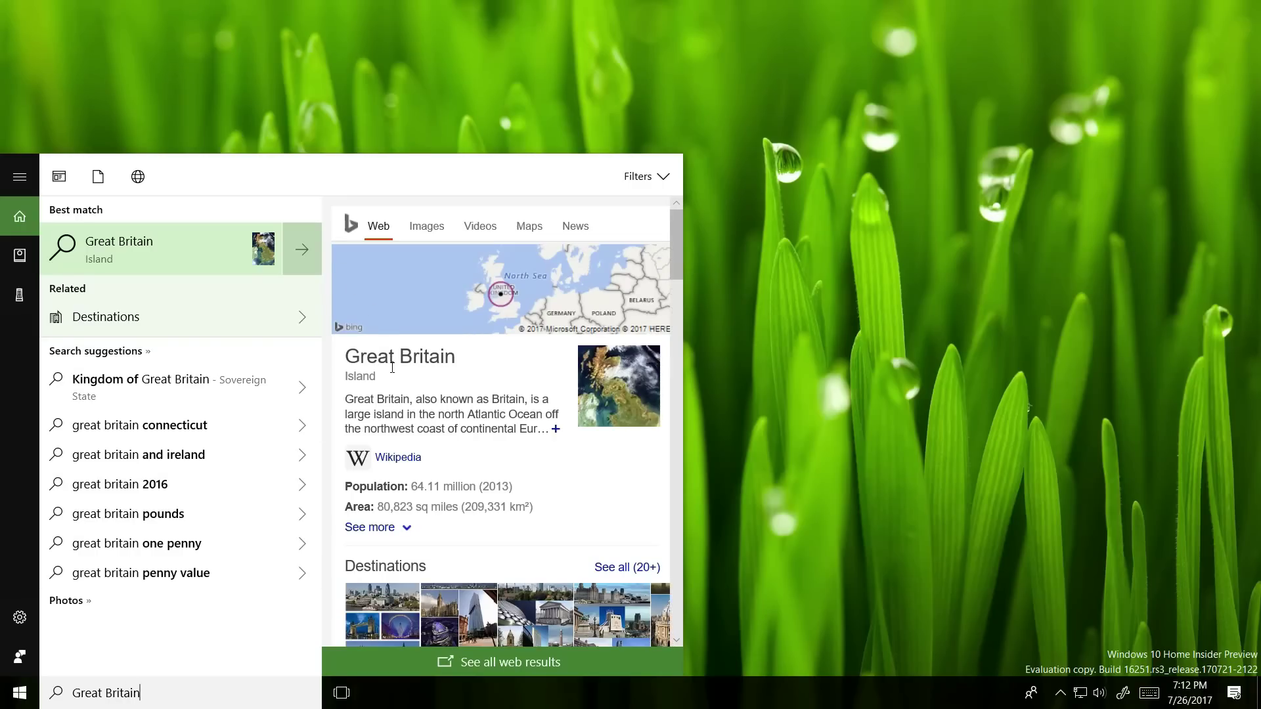
{"action": "scroll", "coordinate": [392, 368], "scroll_direction": "down", "scroll_amount": 10}
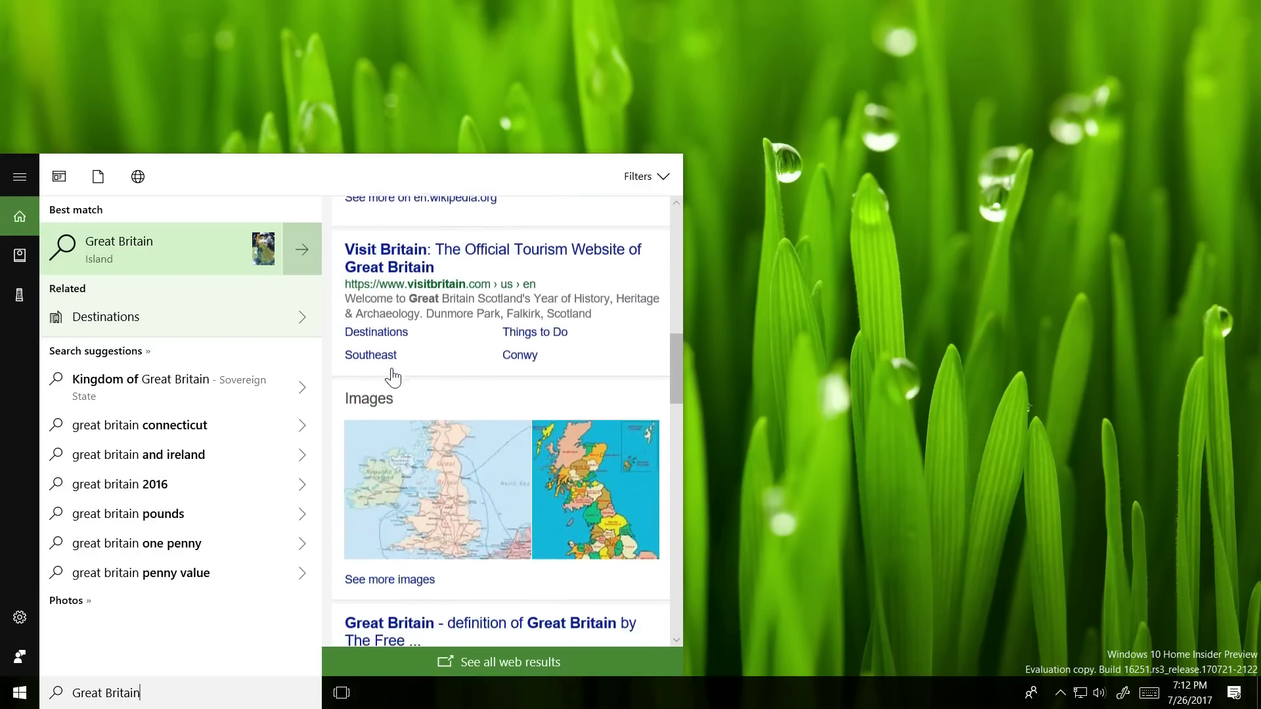
{"action": "scroll", "coordinate": [392, 371], "scroll_direction": "down", "scroll_amount": 12}
{"action": "scroll", "coordinate": [392, 368], "scroll_direction": "down", "scroll_amount": 3}
{"action": "scroll", "coordinate": [393, 368], "scroll_direction": "up", "scroll_amount": 18}
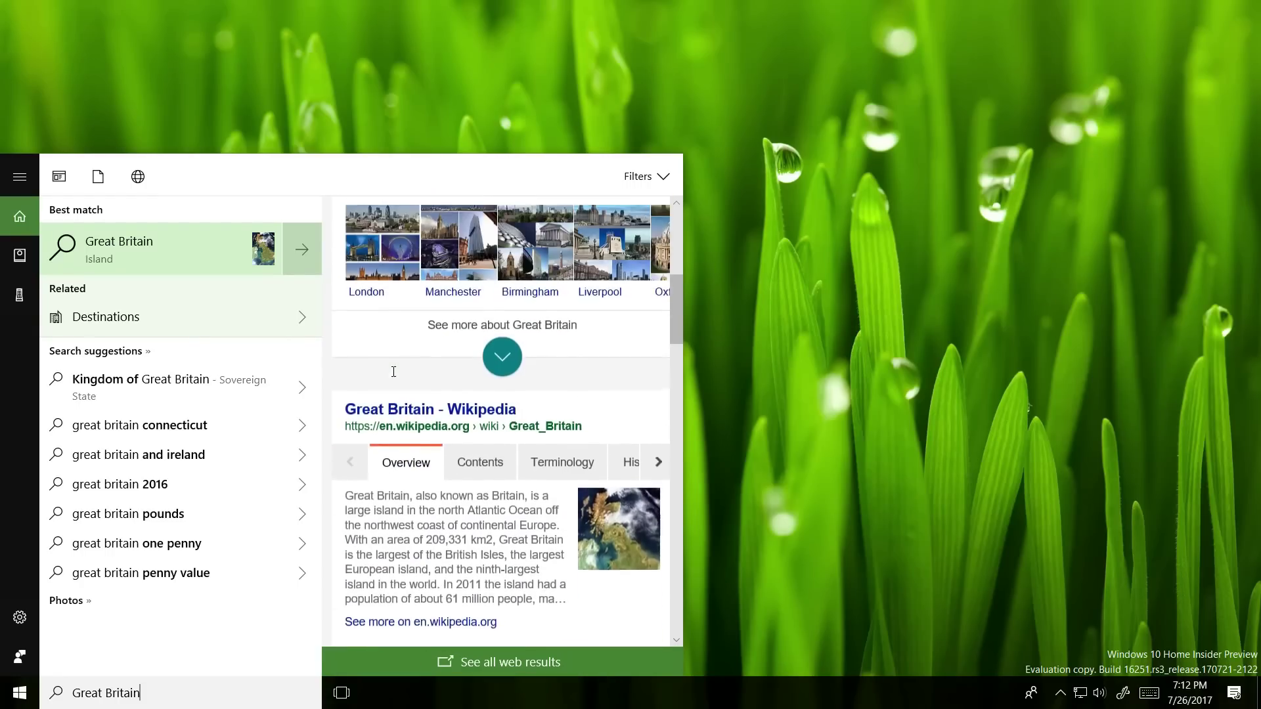
{"action": "scroll", "coordinate": [393, 371], "scroll_direction": "up", "scroll_amount": 5}
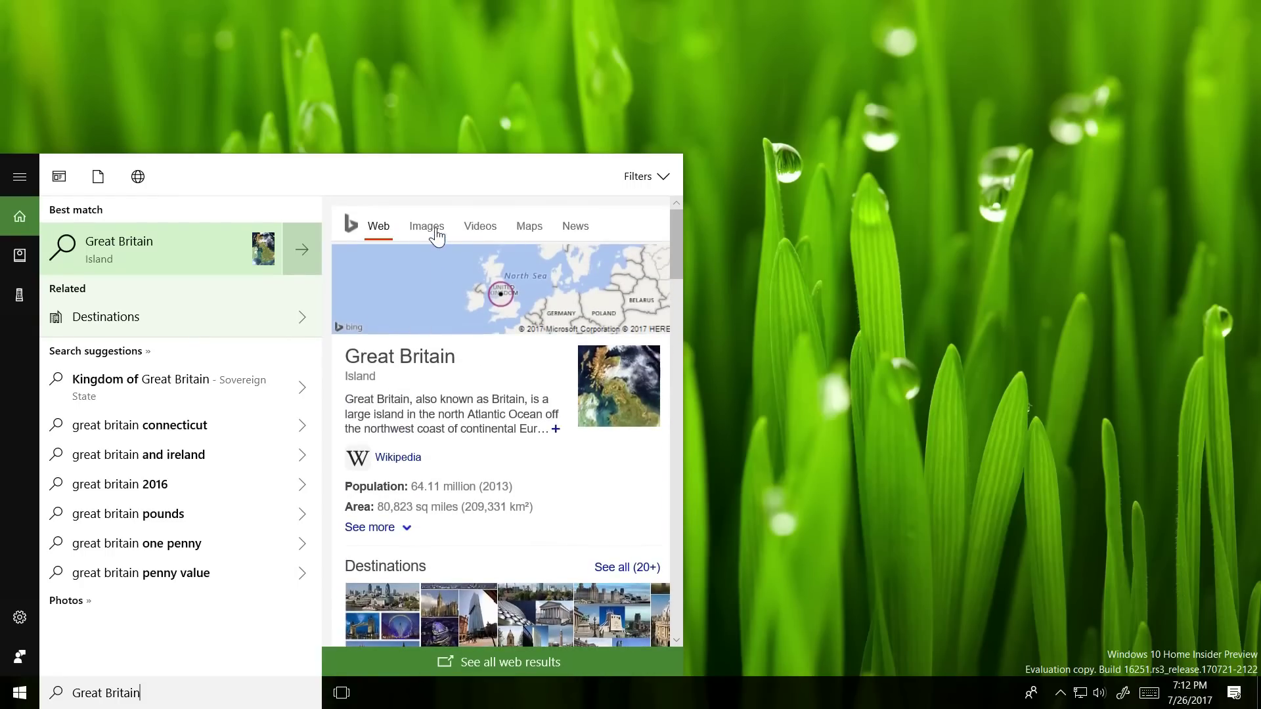
{"action": "left_click", "coordinate": [429, 227]}
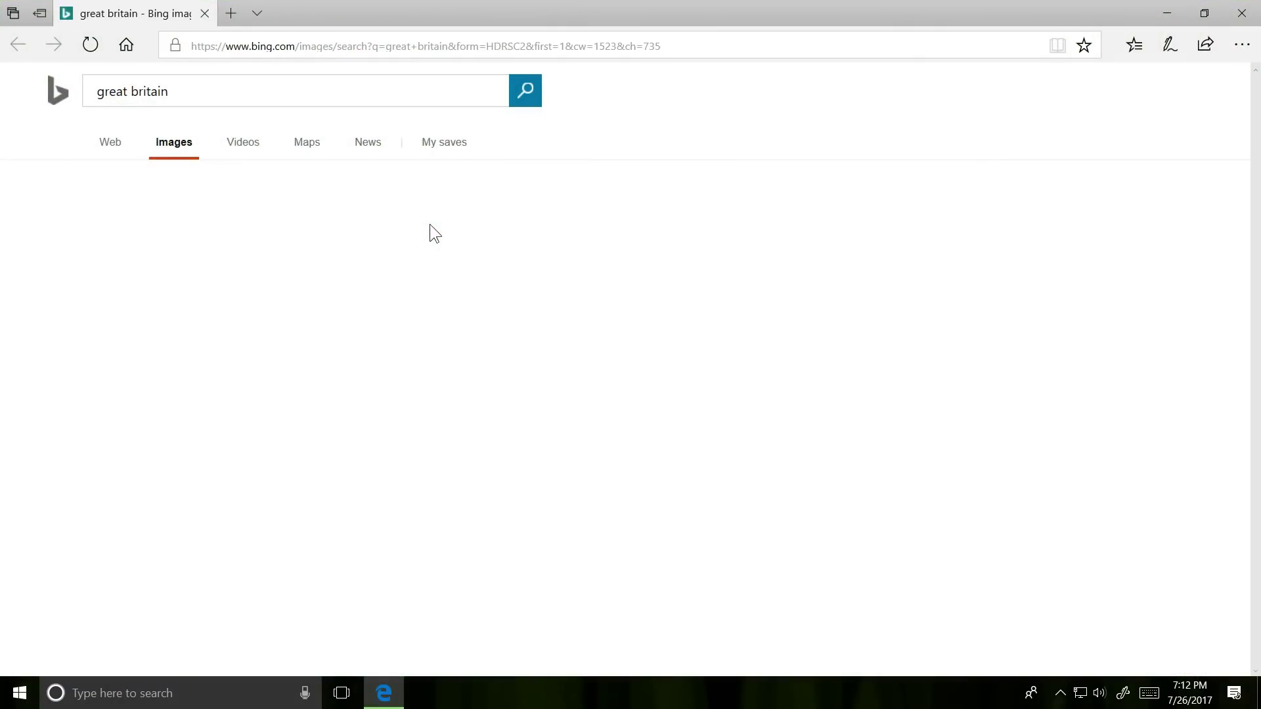
{"action": "scroll", "coordinate": [430, 225], "scroll_direction": "down", "scroll_amount": 2}
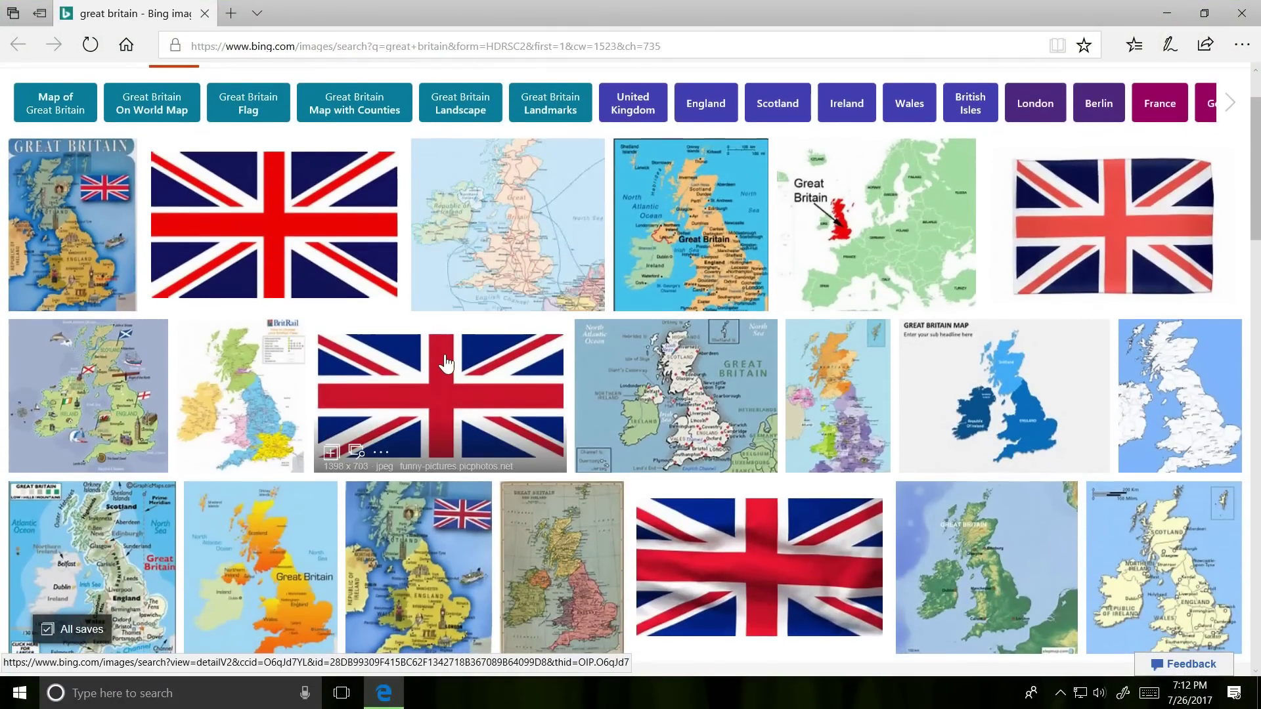
{"action": "left_click", "coordinate": [444, 359]}
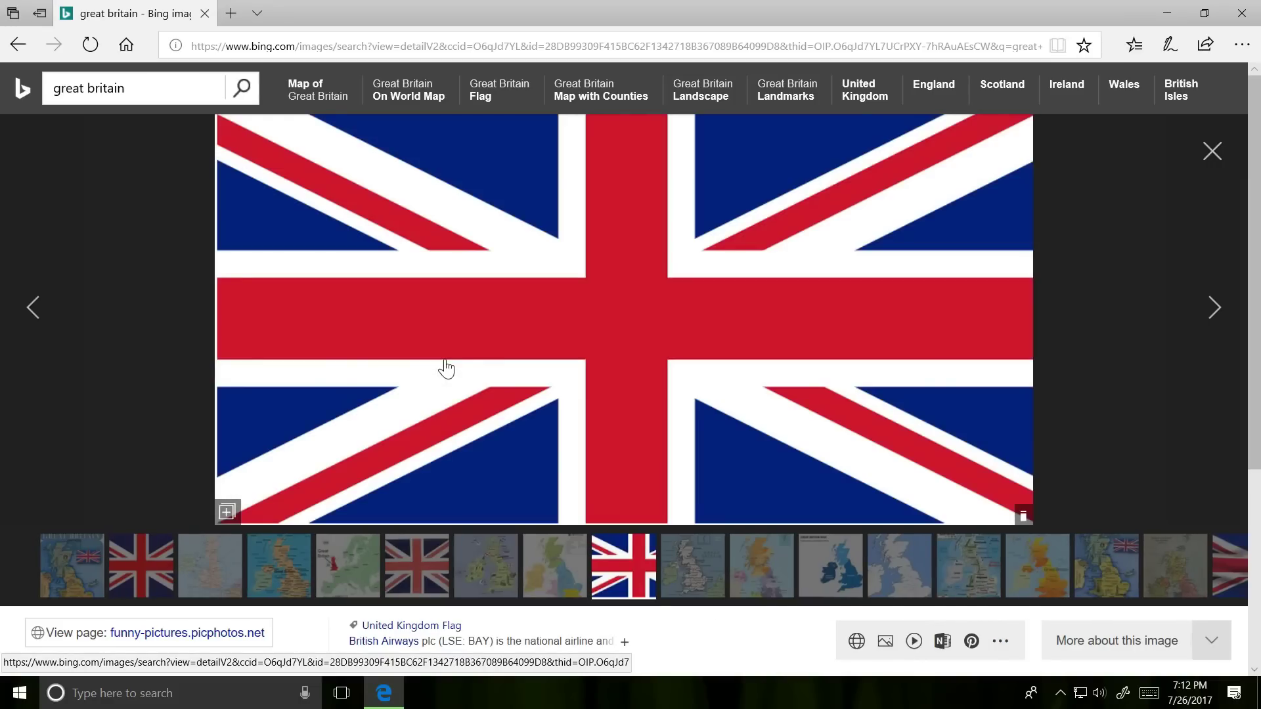
{"action": "left_click", "coordinate": [1244, 15]}
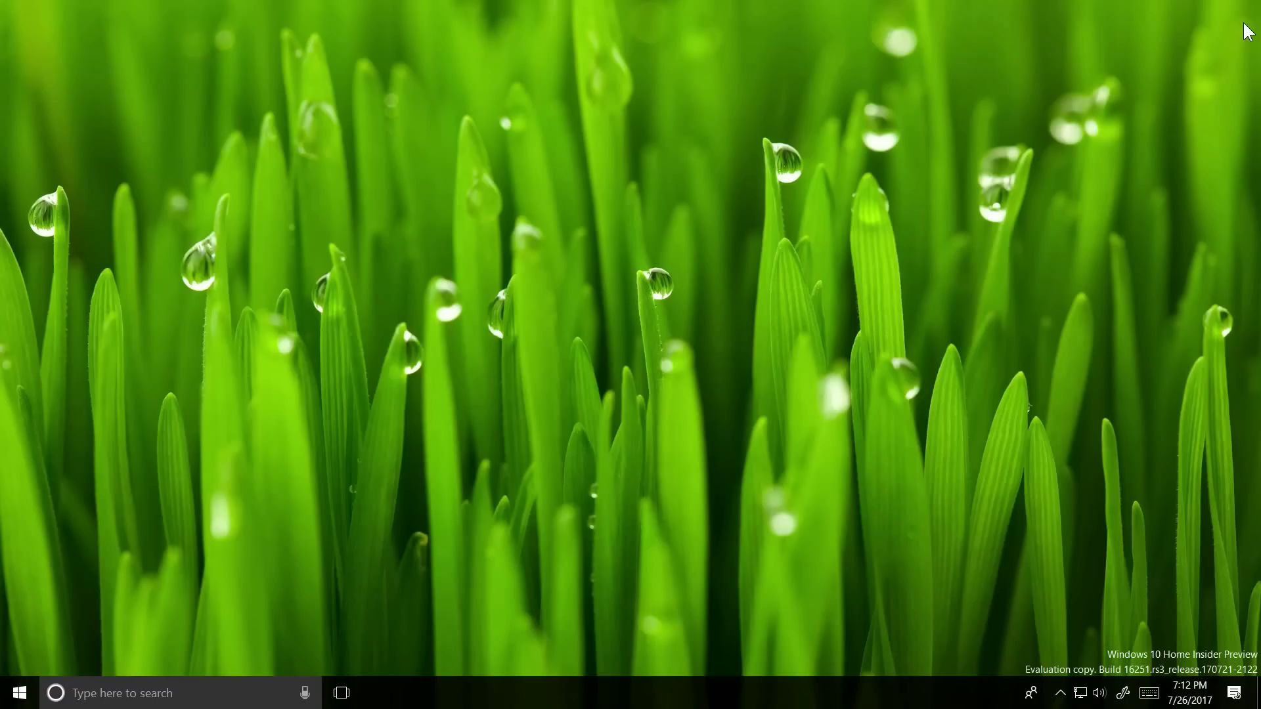
{"action": "left_click", "coordinate": [1150, 693]}
{"action": "left_click", "coordinate": [851, 543]}
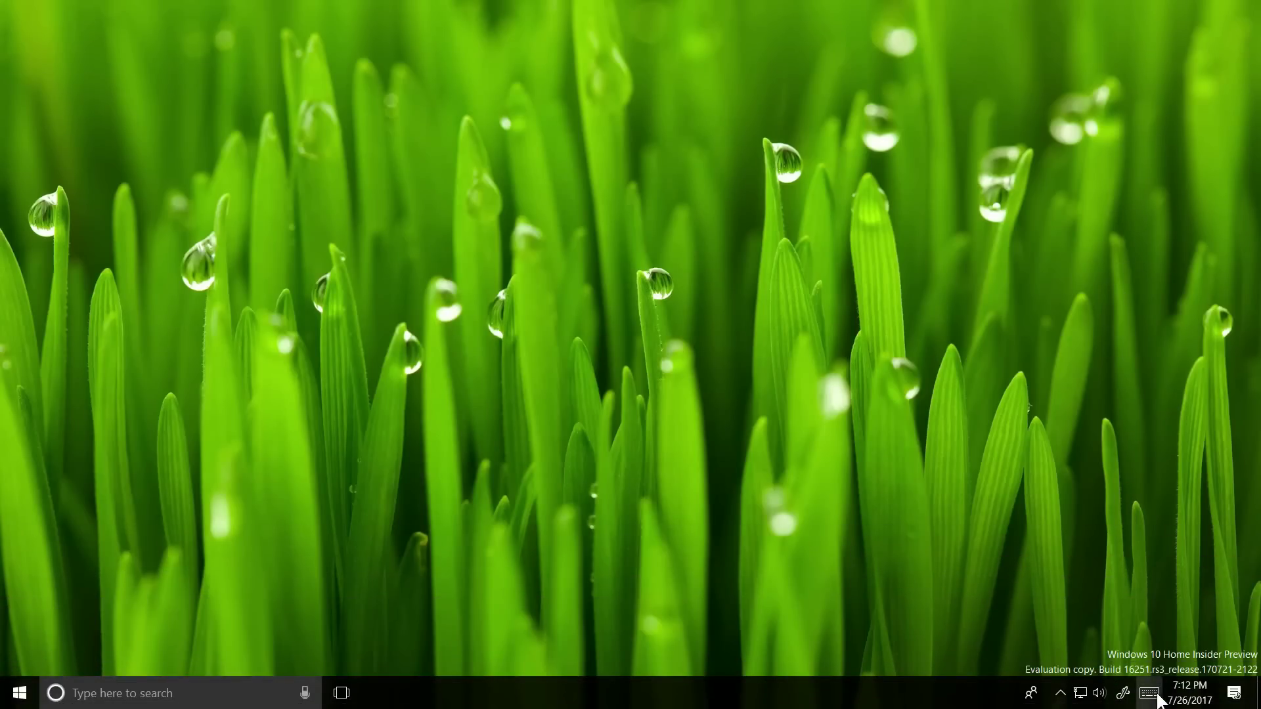
{"action": "left_click", "coordinate": [1149, 692]}
{"action": "left_click", "coordinate": [855, 542]}
{"action": "left_click", "coordinate": [1150, 693]}
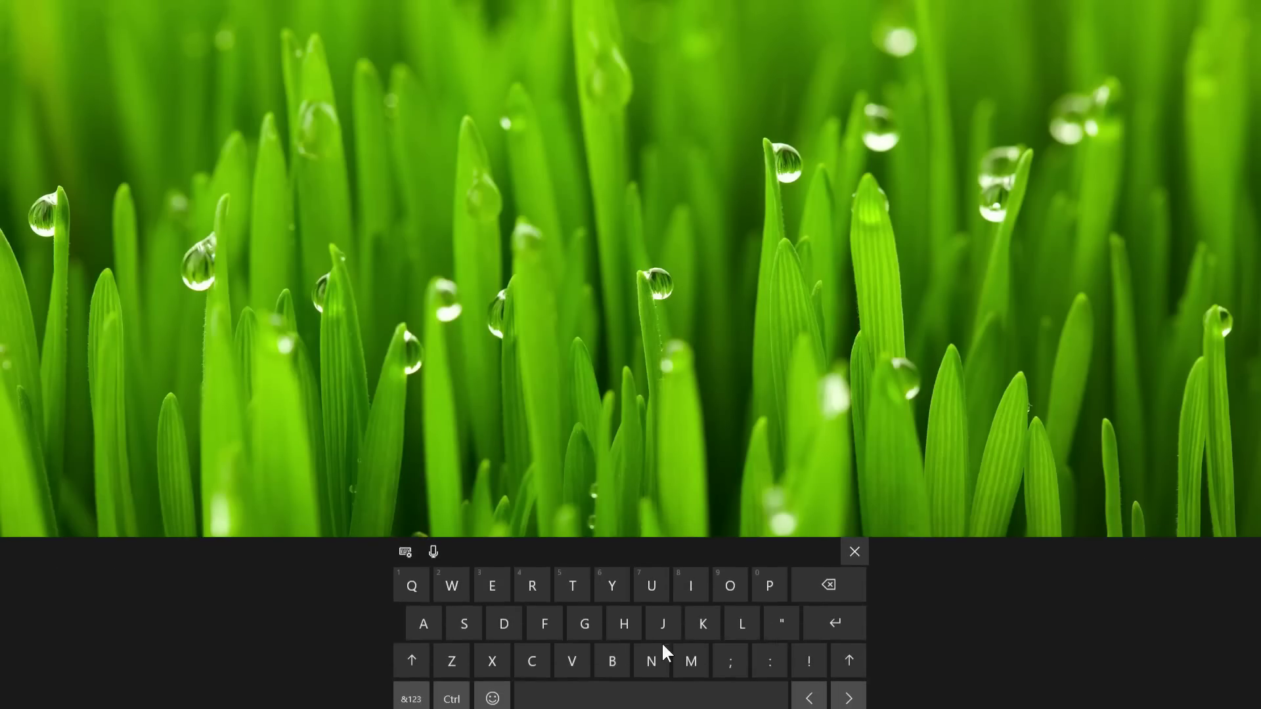
{"action": "left_click", "coordinate": [598, 613]}
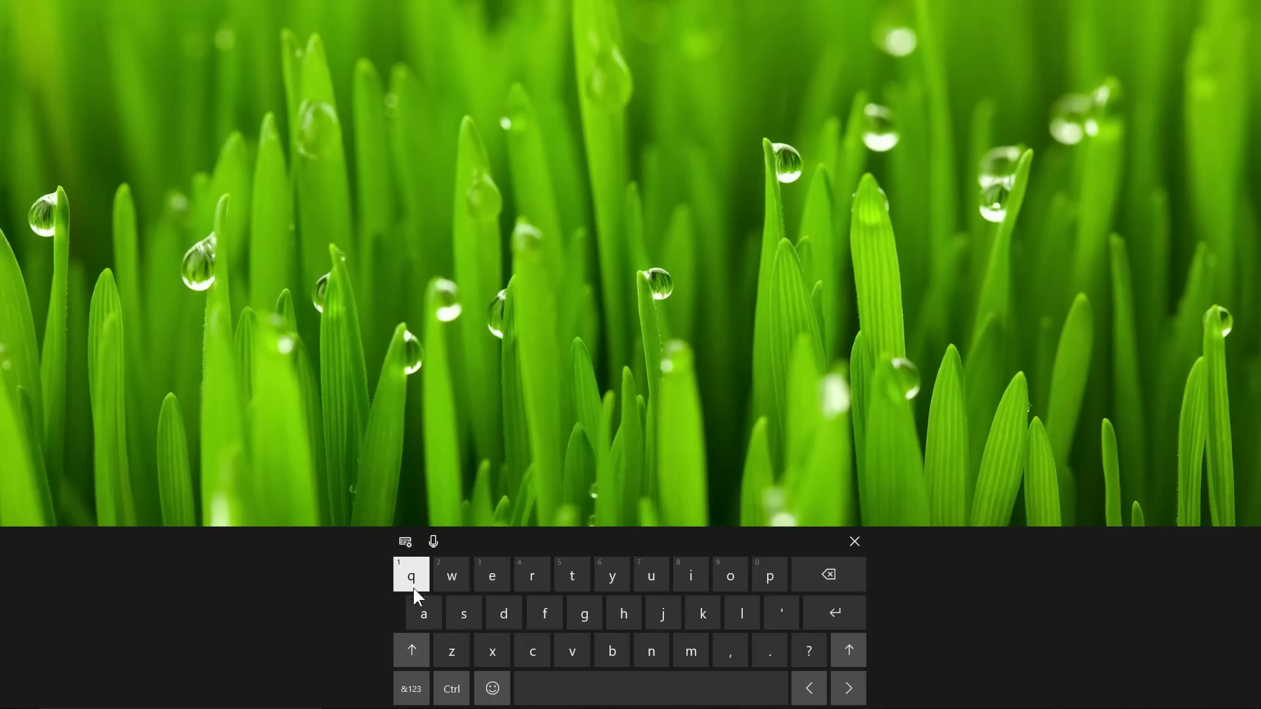
{"action": "left_click", "coordinate": [405, 543]}
{"action": "left_click", "coordinate": [446, 567]}
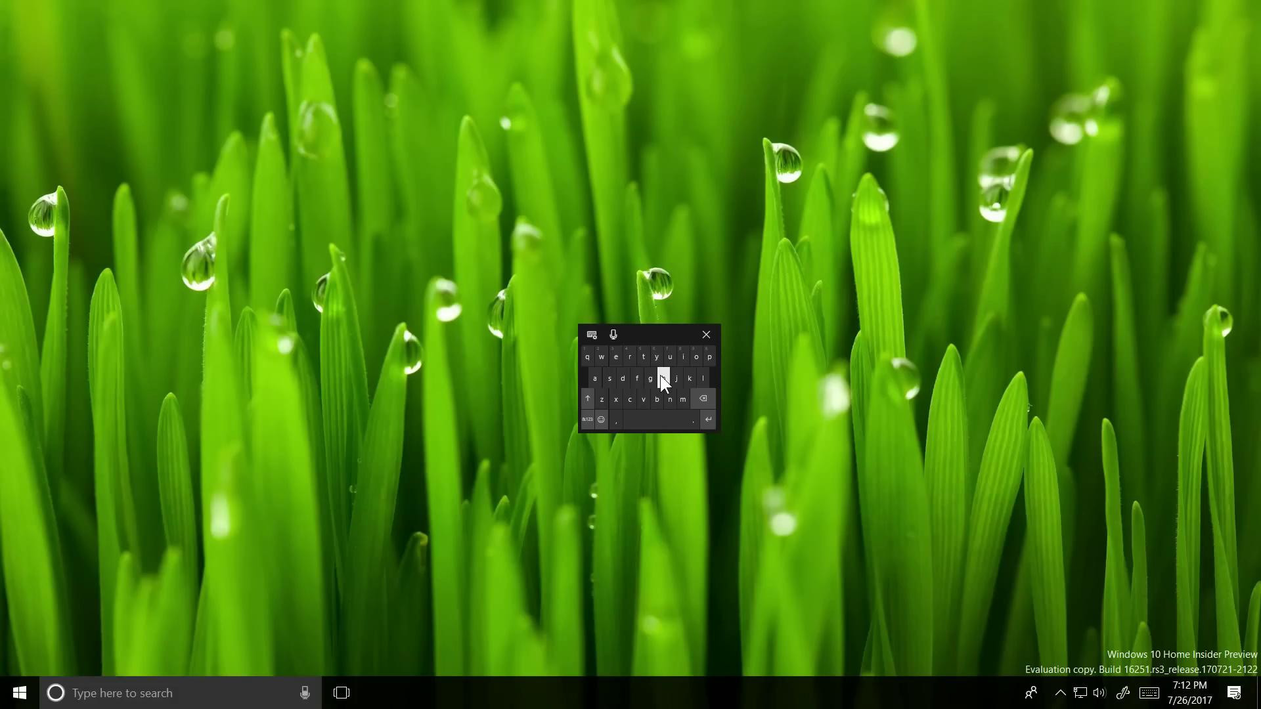
{"action": "mouse_move", "coordinate": [664, 378]}
{"action": "left_mouse_down"}
{"action": "mouse_move", "coordinate": [620, 365]}
{"action": "mouse_move", "coordinate": [675, 403]}
{"action": "left_mouse_up"}
{"action": "left_click", "coordinate": [706, 335]}
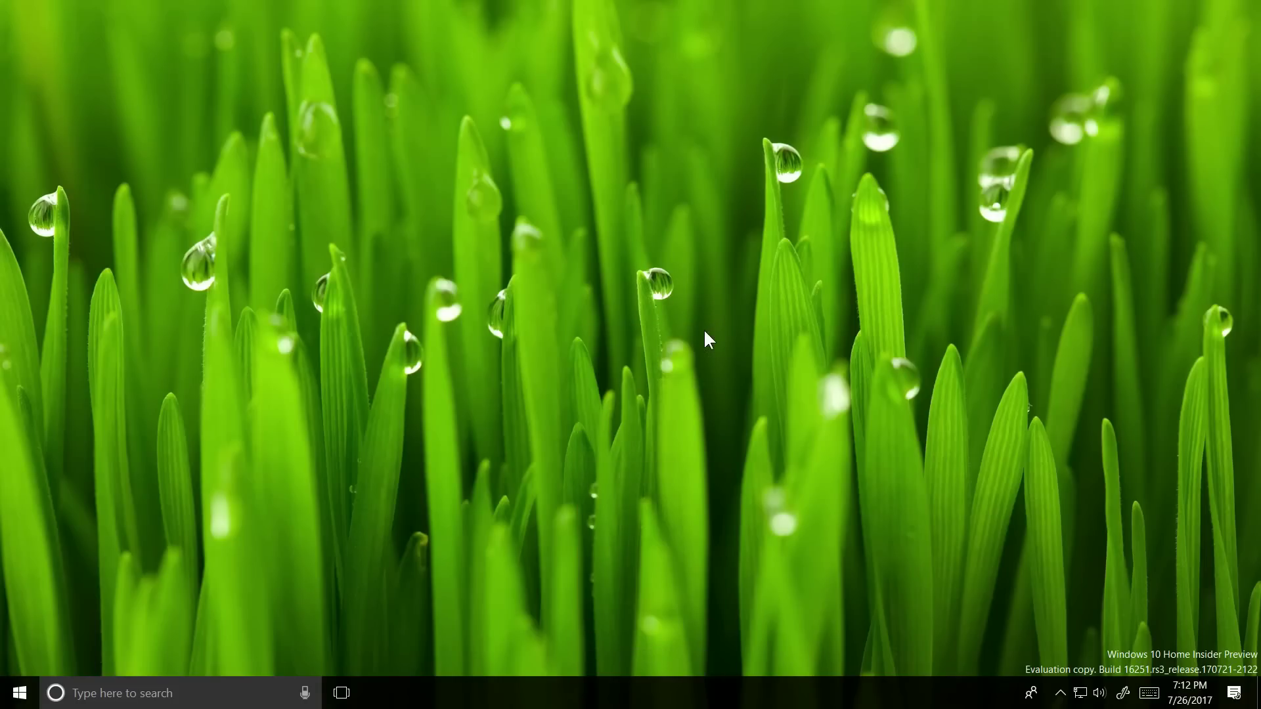
{"action": "left_click", "coordinate": [1149, 693]}
{"action": "left_click", "coordinate": [592, 336]}
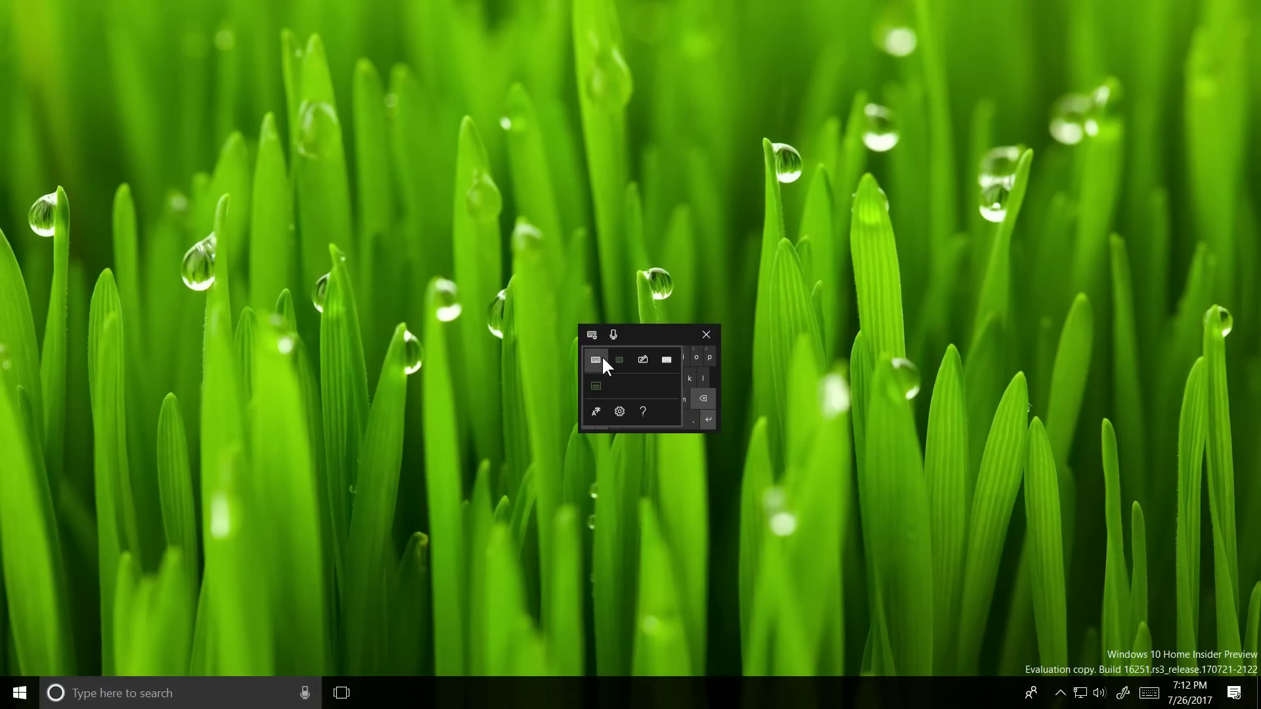
{"action": "left_click", "coordinate": [600, 358]}
{"action": "left_click", "coordinate": [853, 545]}
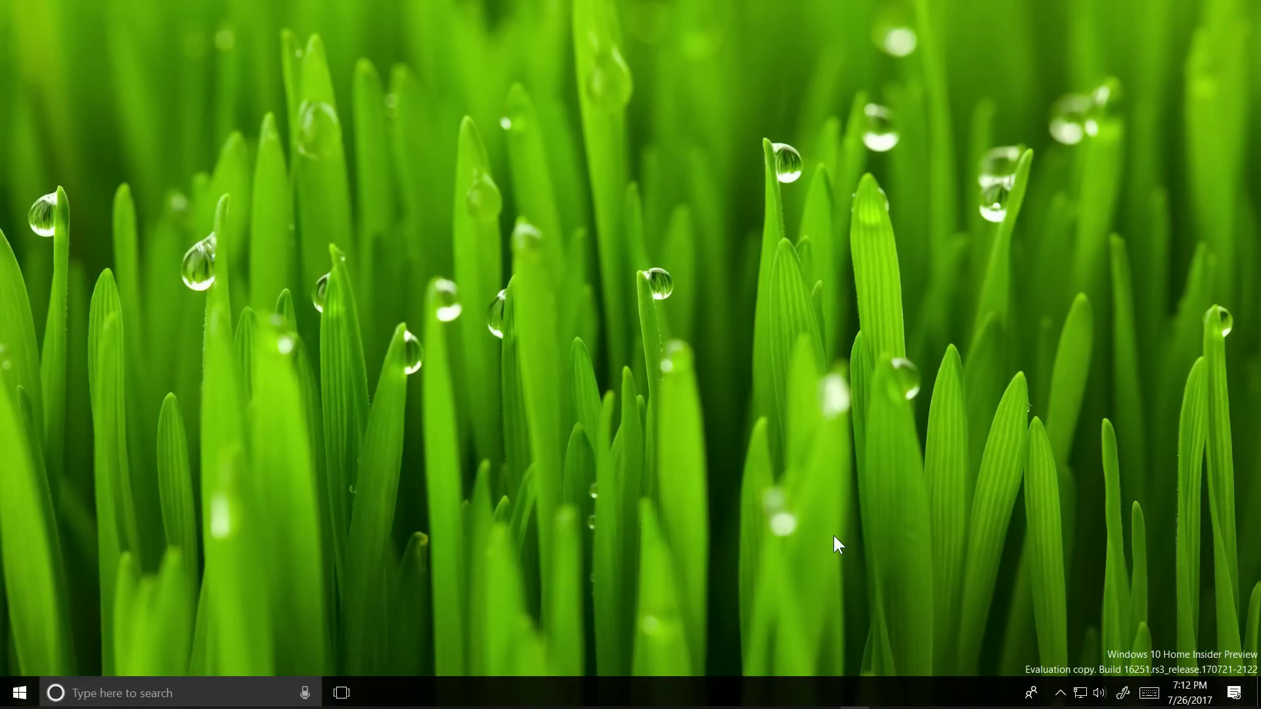